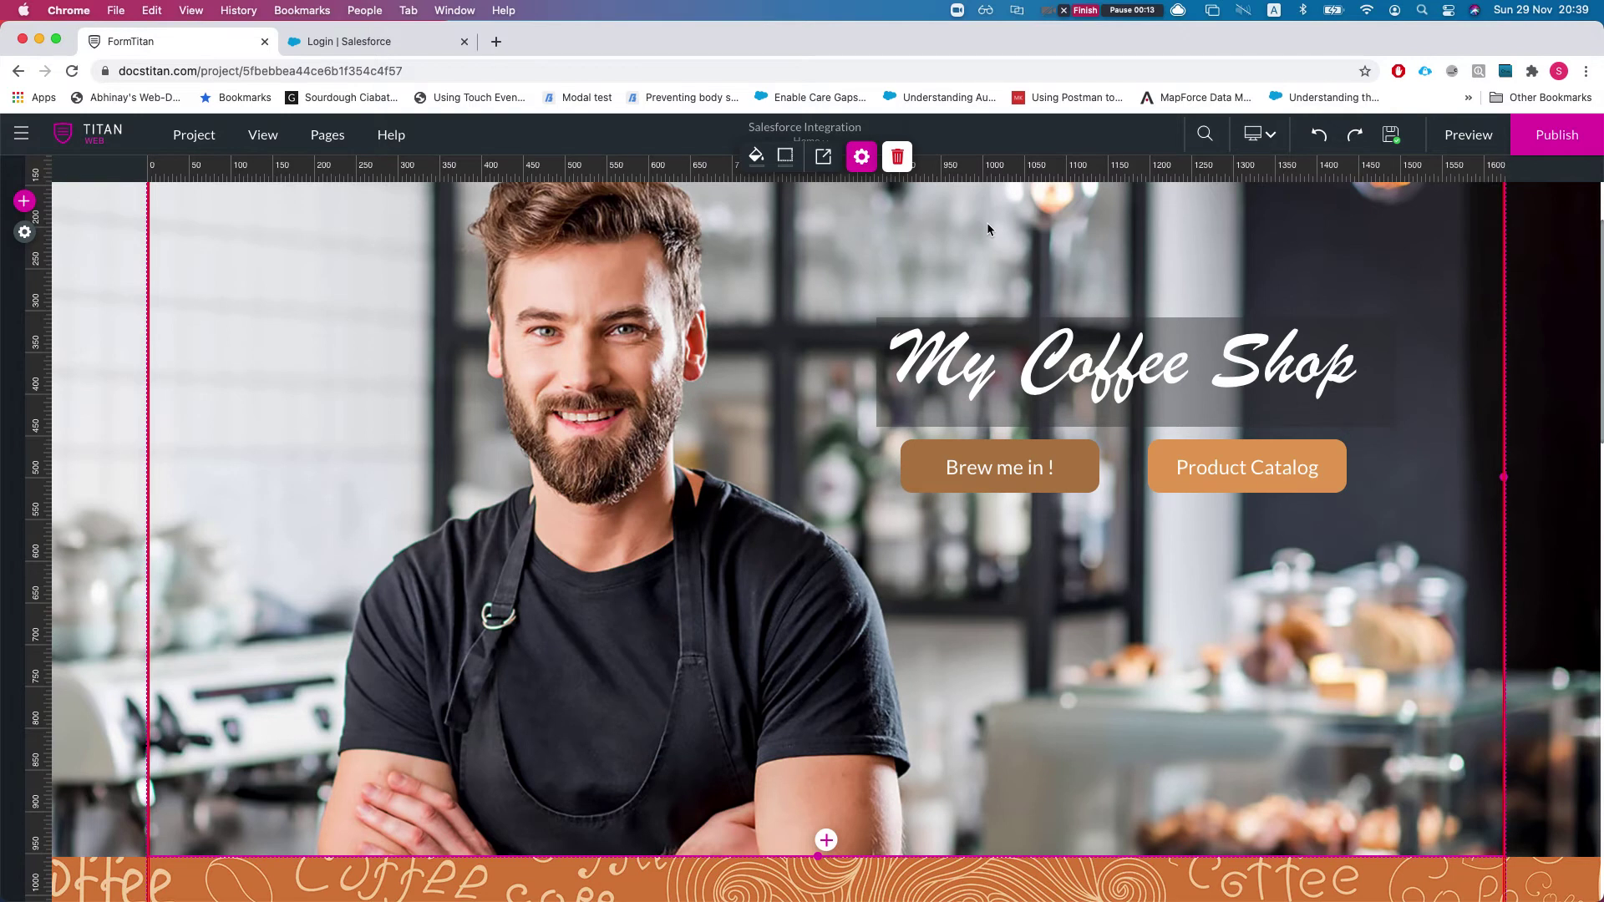
Switch to the Product Catalog page and open the existing Product get-record integration in the Salesforce settings for editing.
scroll(987, 228, "up", 3)
left_click(328, 150)
left_click(359, 394)
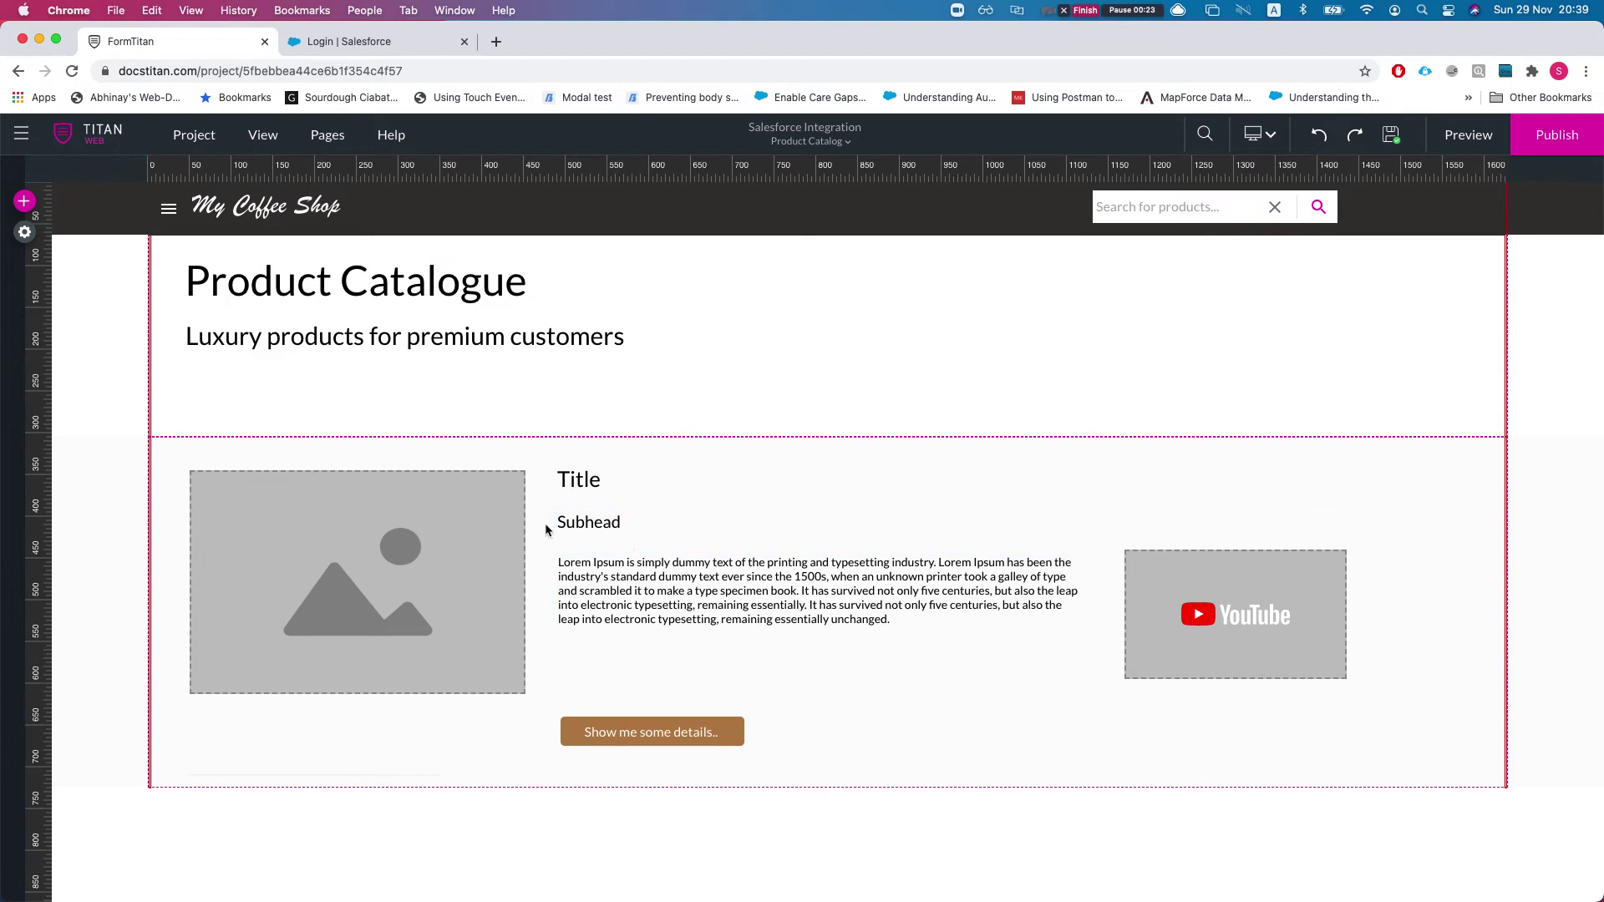
left_click(25, 233)
left_click(44, 386)
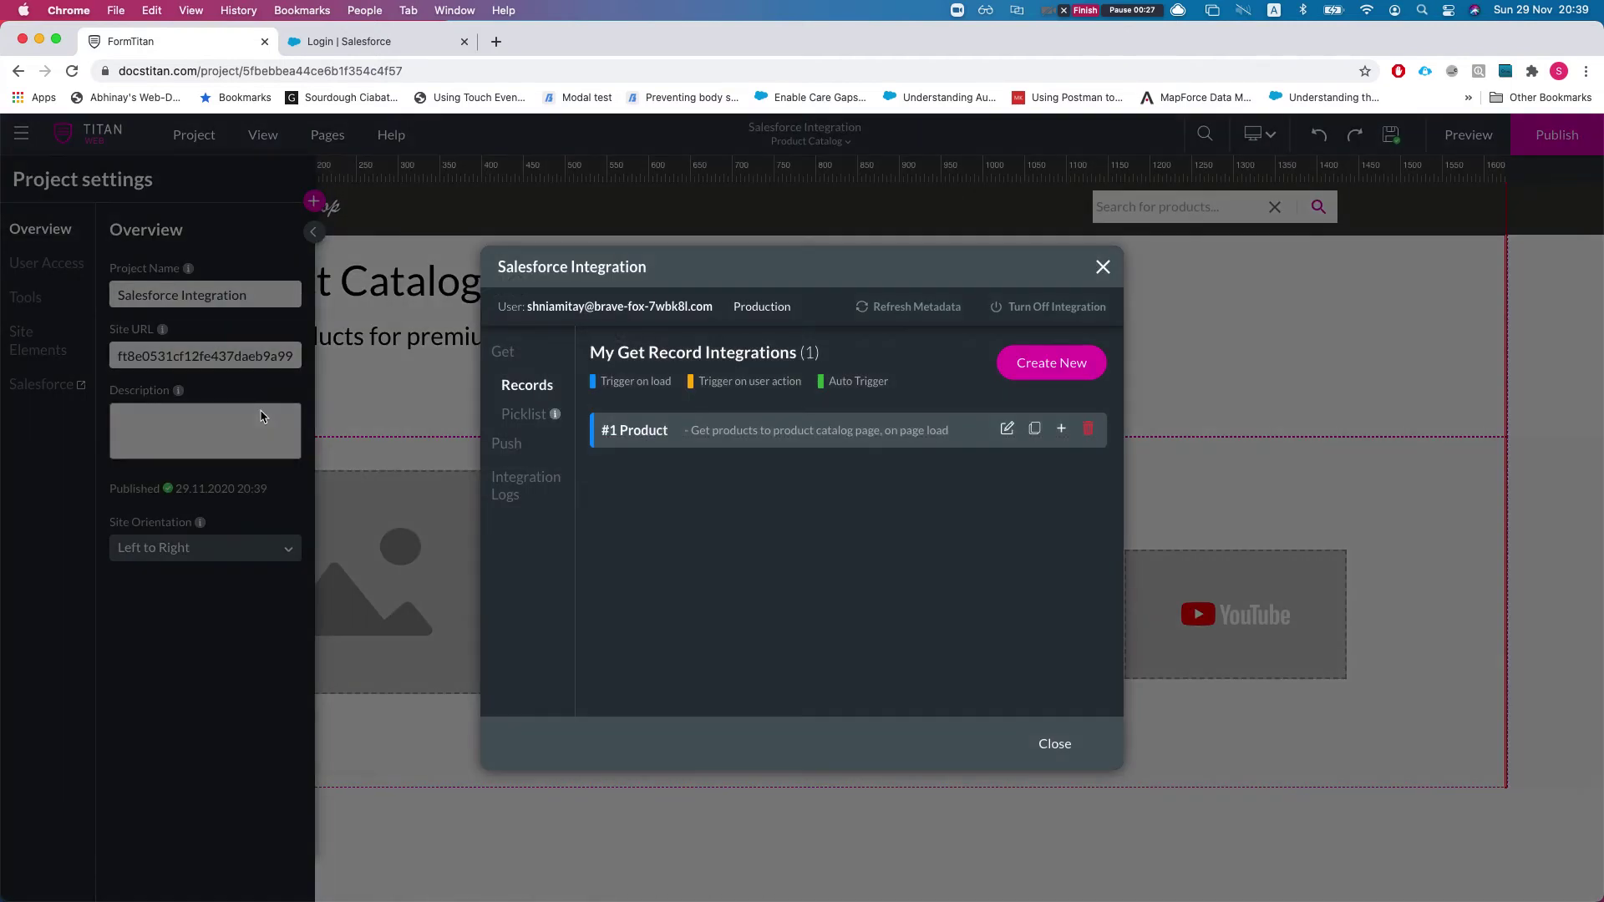
left_click(1006, 431)
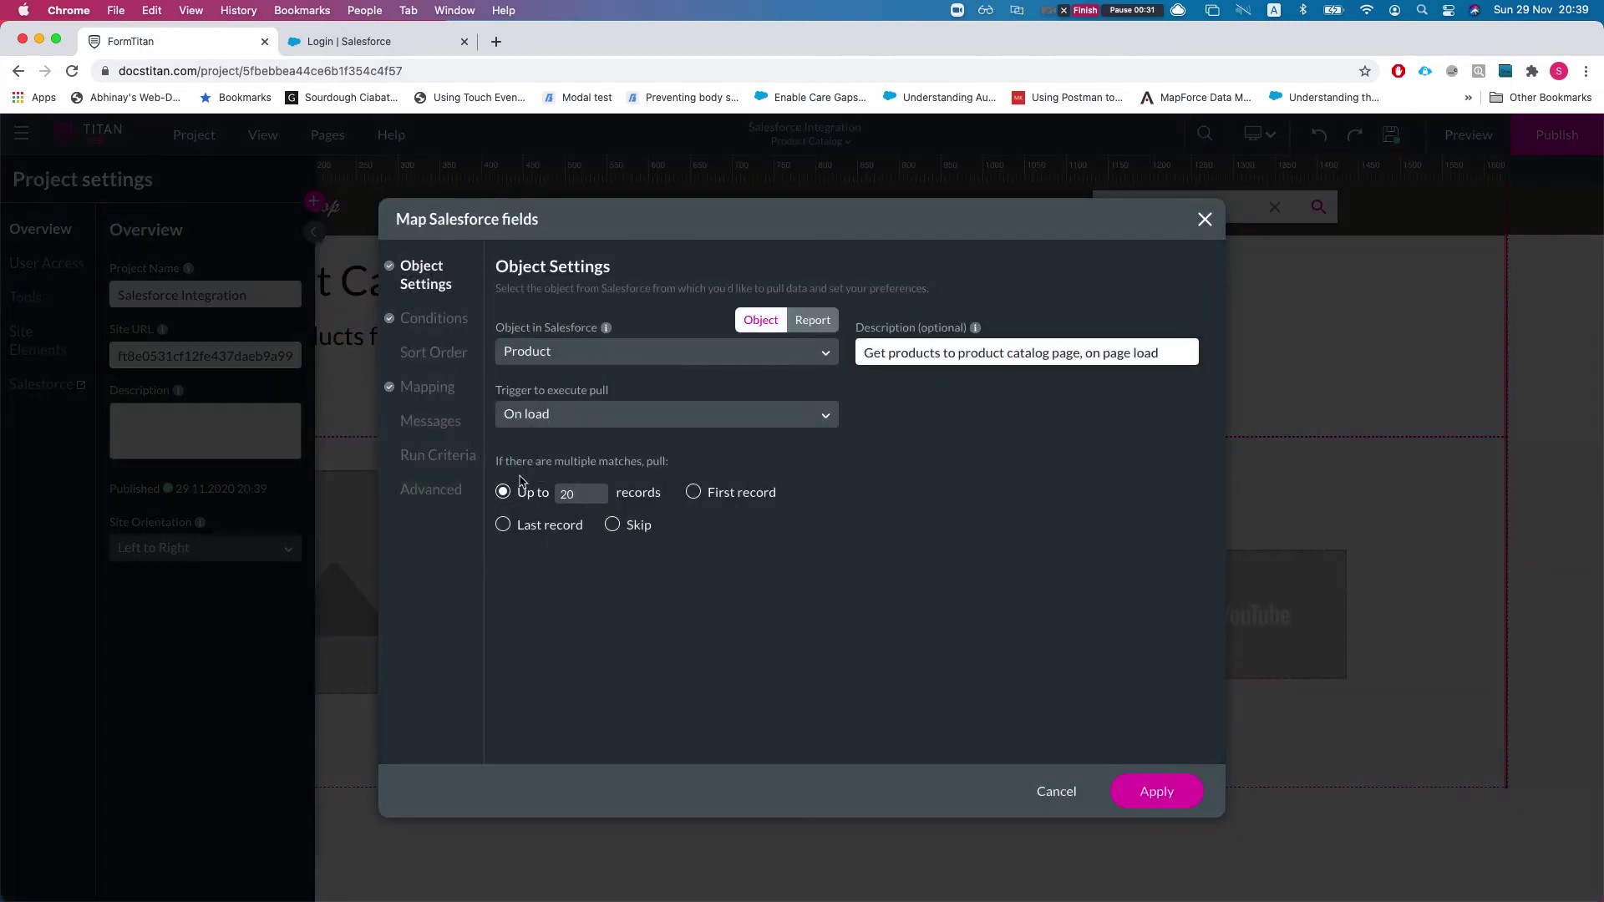
Examine the multiple-match pull options of the Product integration, trying Skip, and close the Salesforce dialogs without applying.
left_click_drag(496, 464, 673, 464)
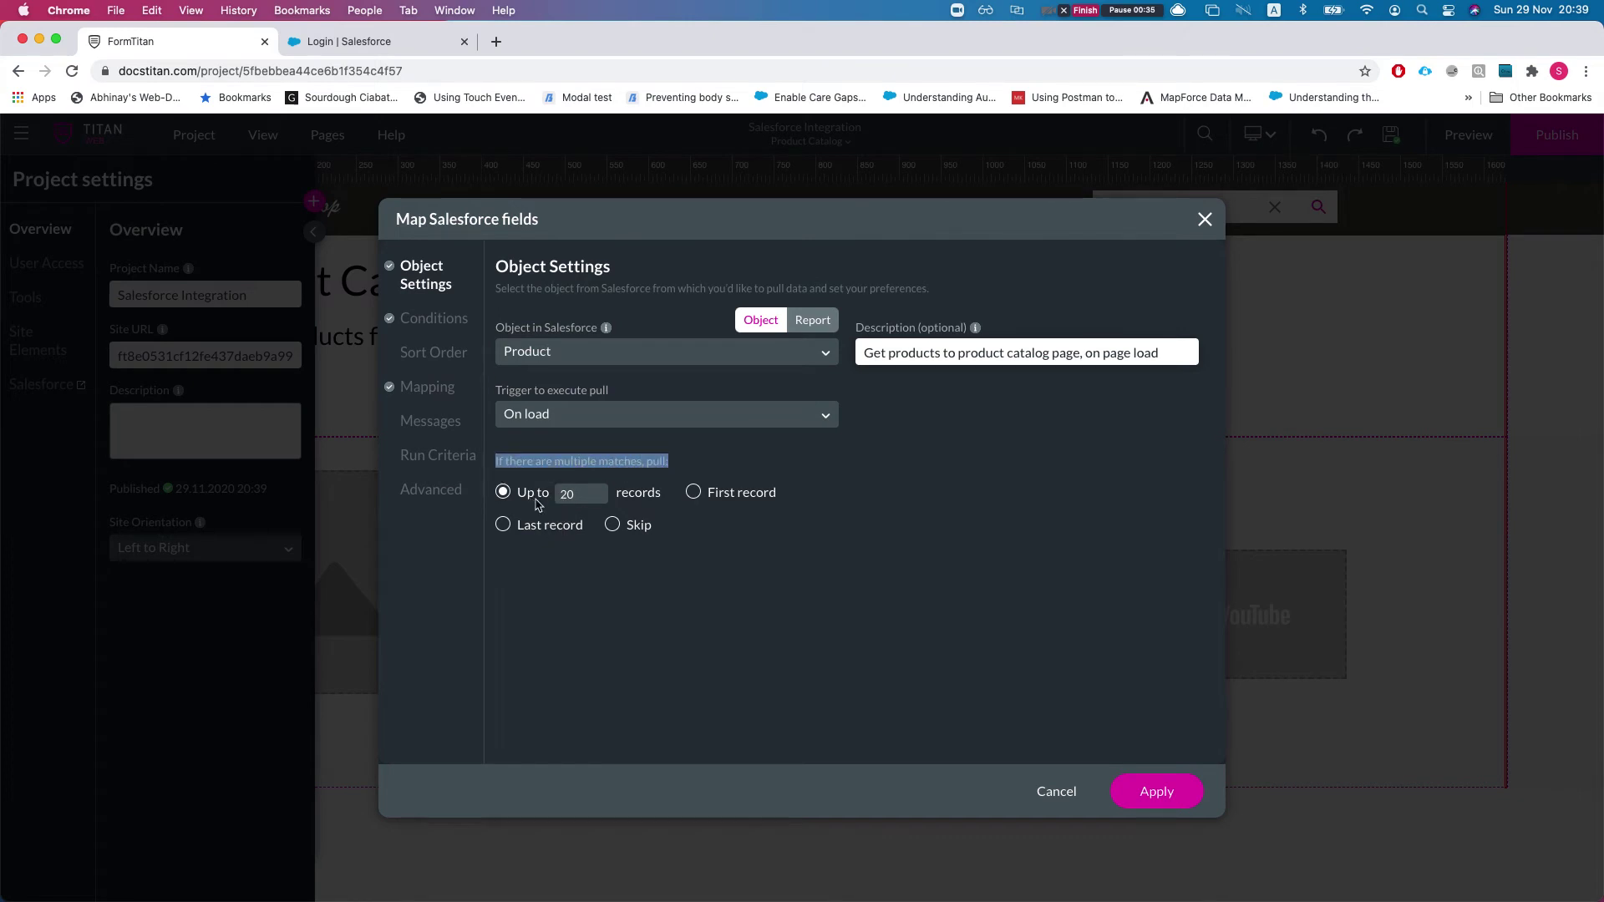
double_click(568, 492)
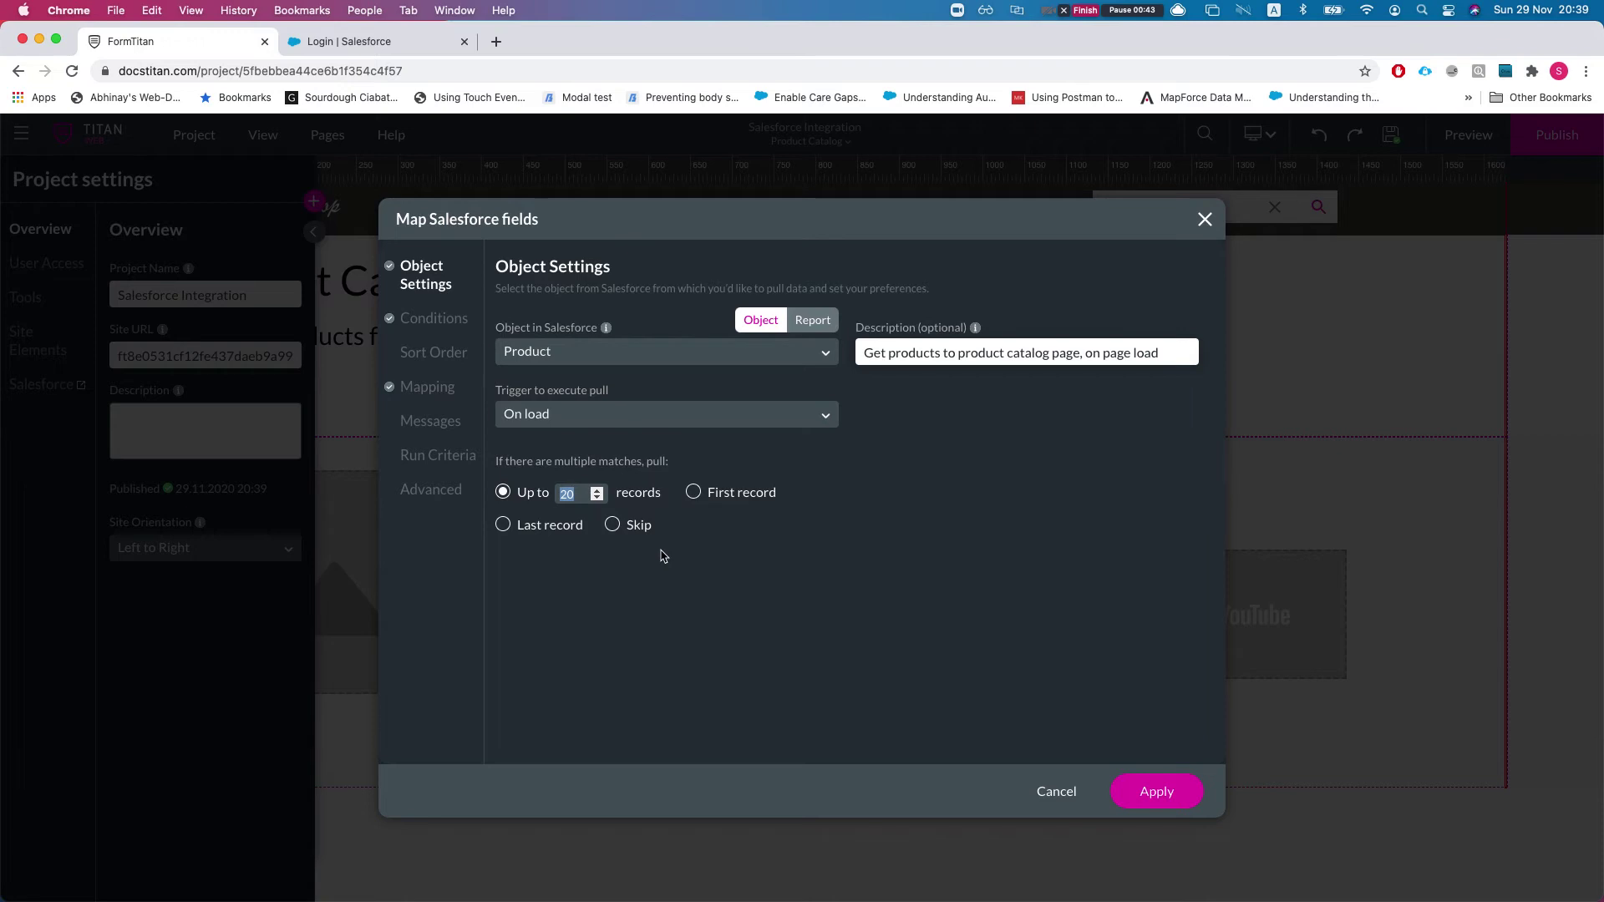
left_click_drag(496, 462, 658, 468)
left_click(614, 526)
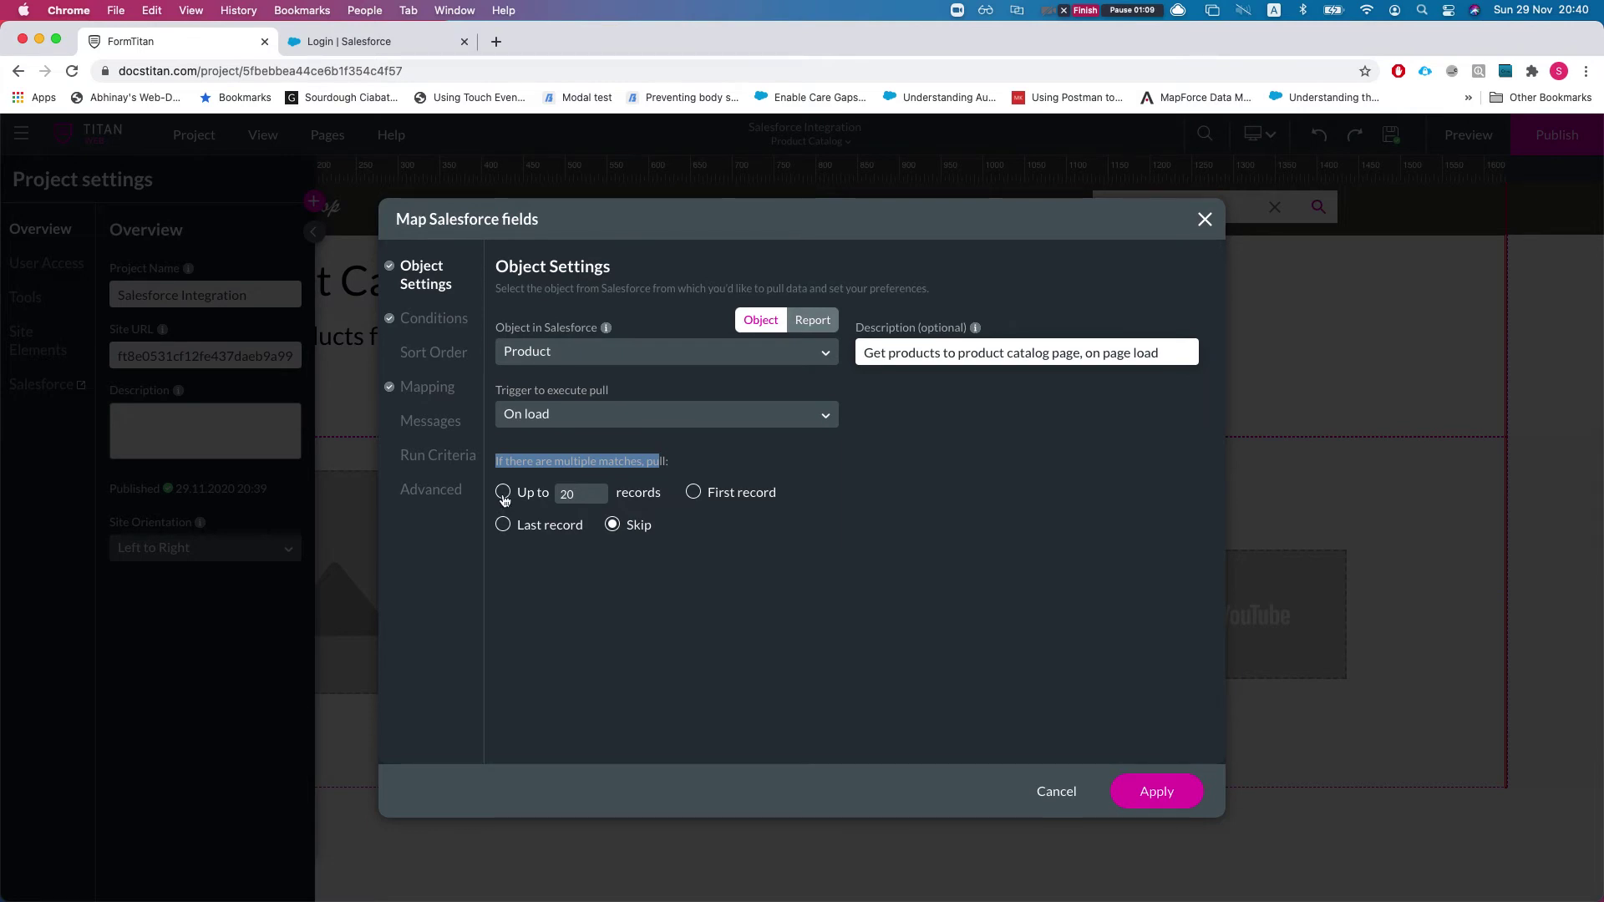
left_click(1205, 220)
left_click(1102, 269)
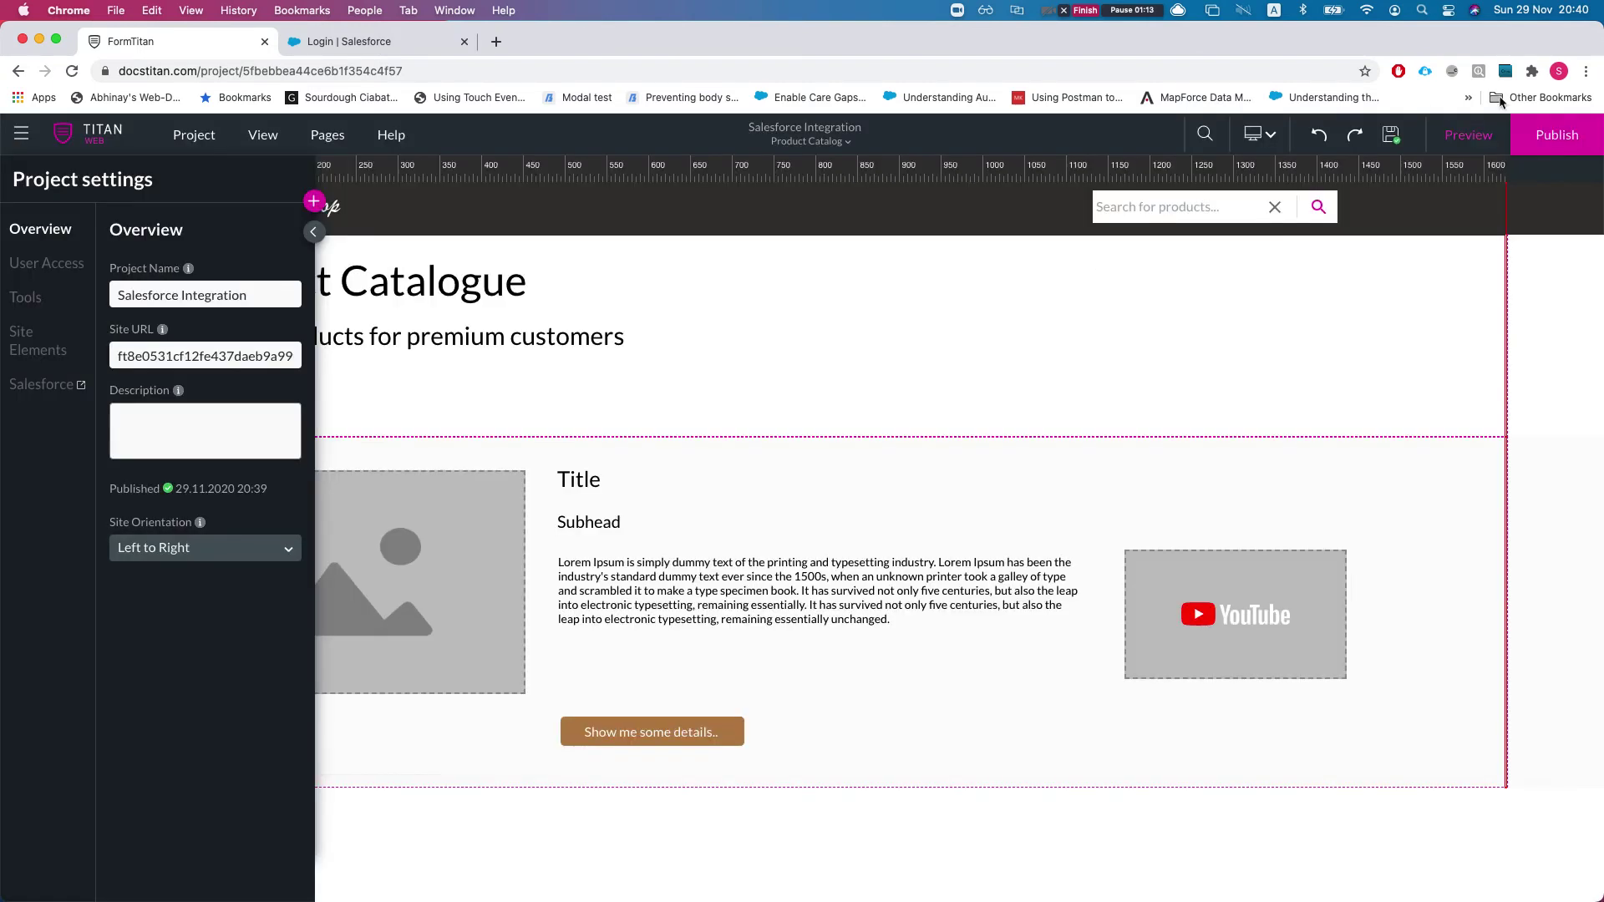
Publish and launch the site, and look through the products listed on its Product Catalog page.
left_click(1546, 138)
left_click(772, 460)
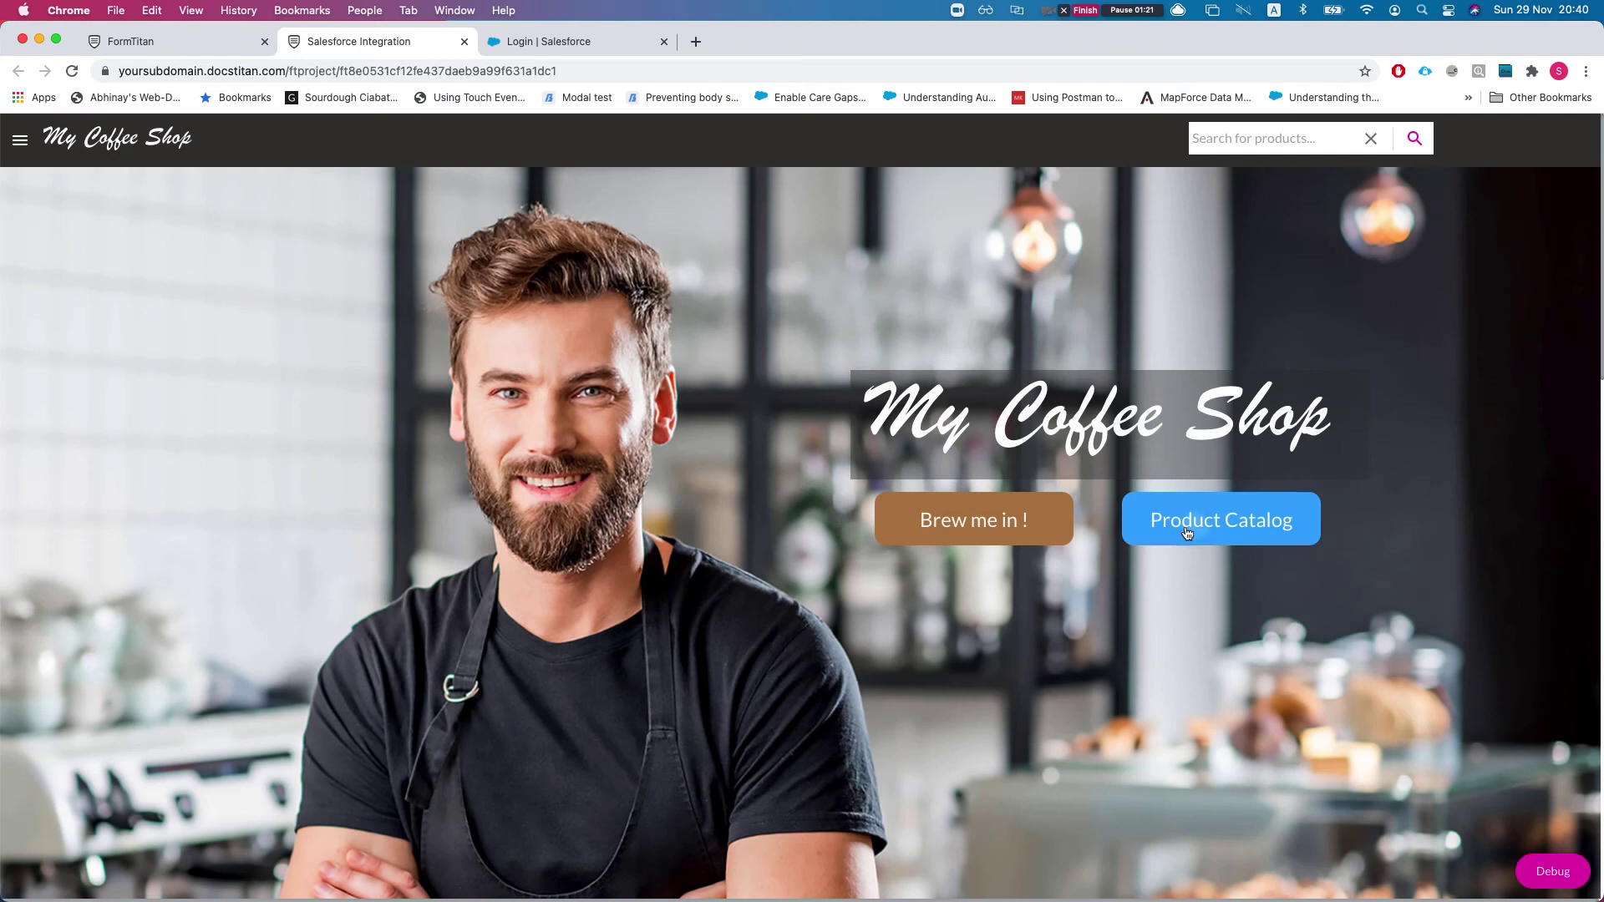
left_click(1133, 525)
scroll(664, 474, "down", 2)
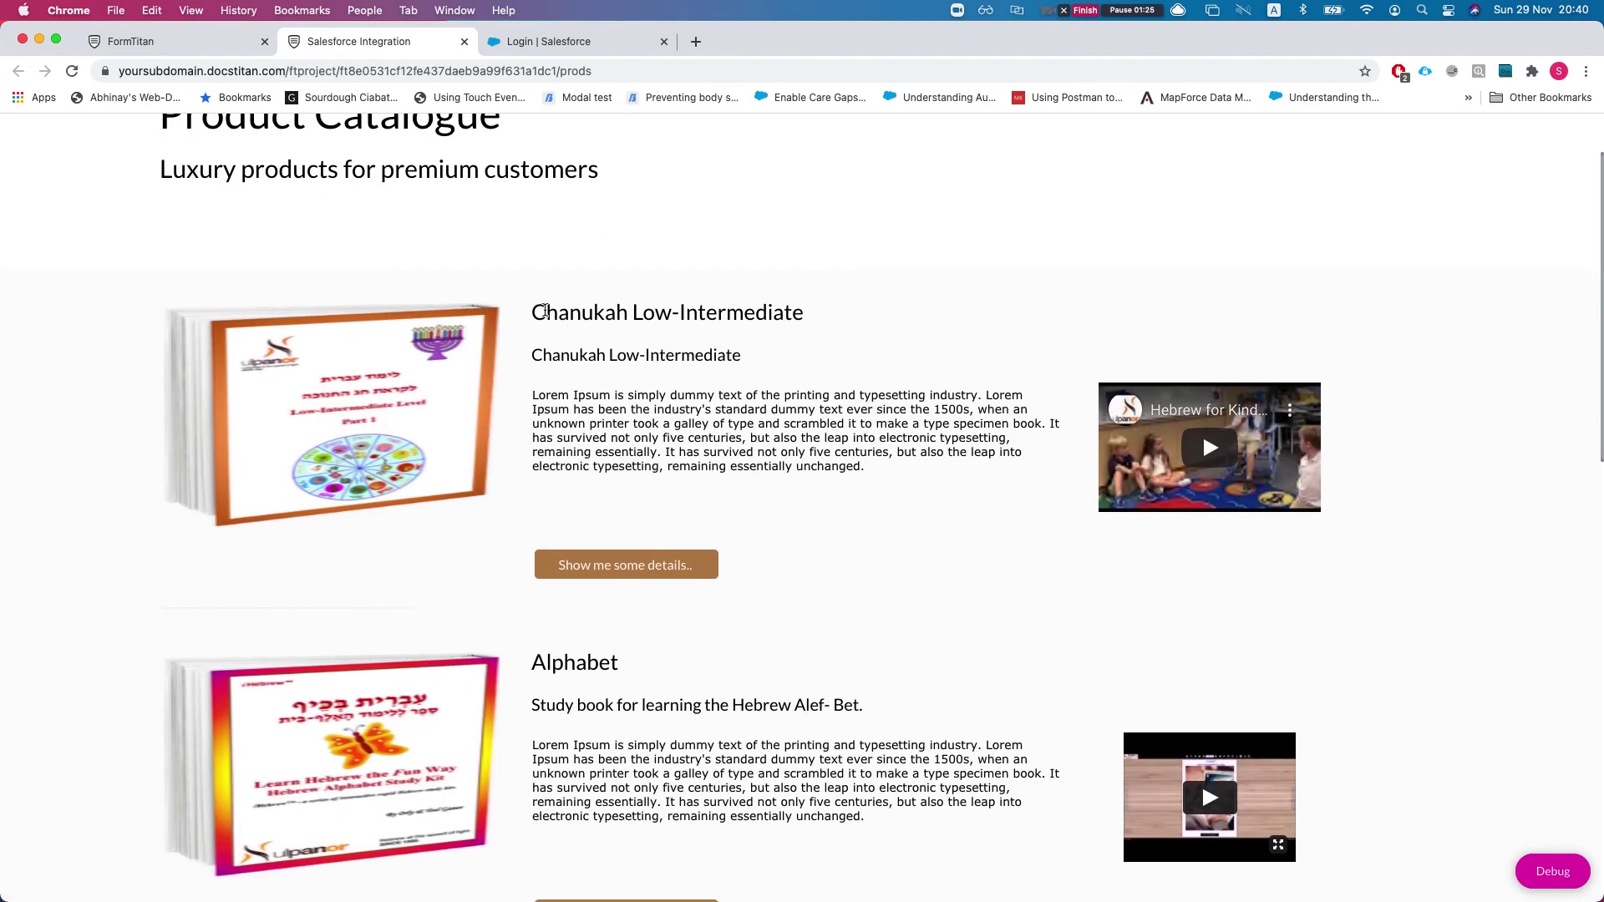
left_click_drag(536, 311, 869, 325)
scroll(798, 358, "down", 3)
scroll(798, 365, "down", 5)
scroll(802, 372, "up", 10)
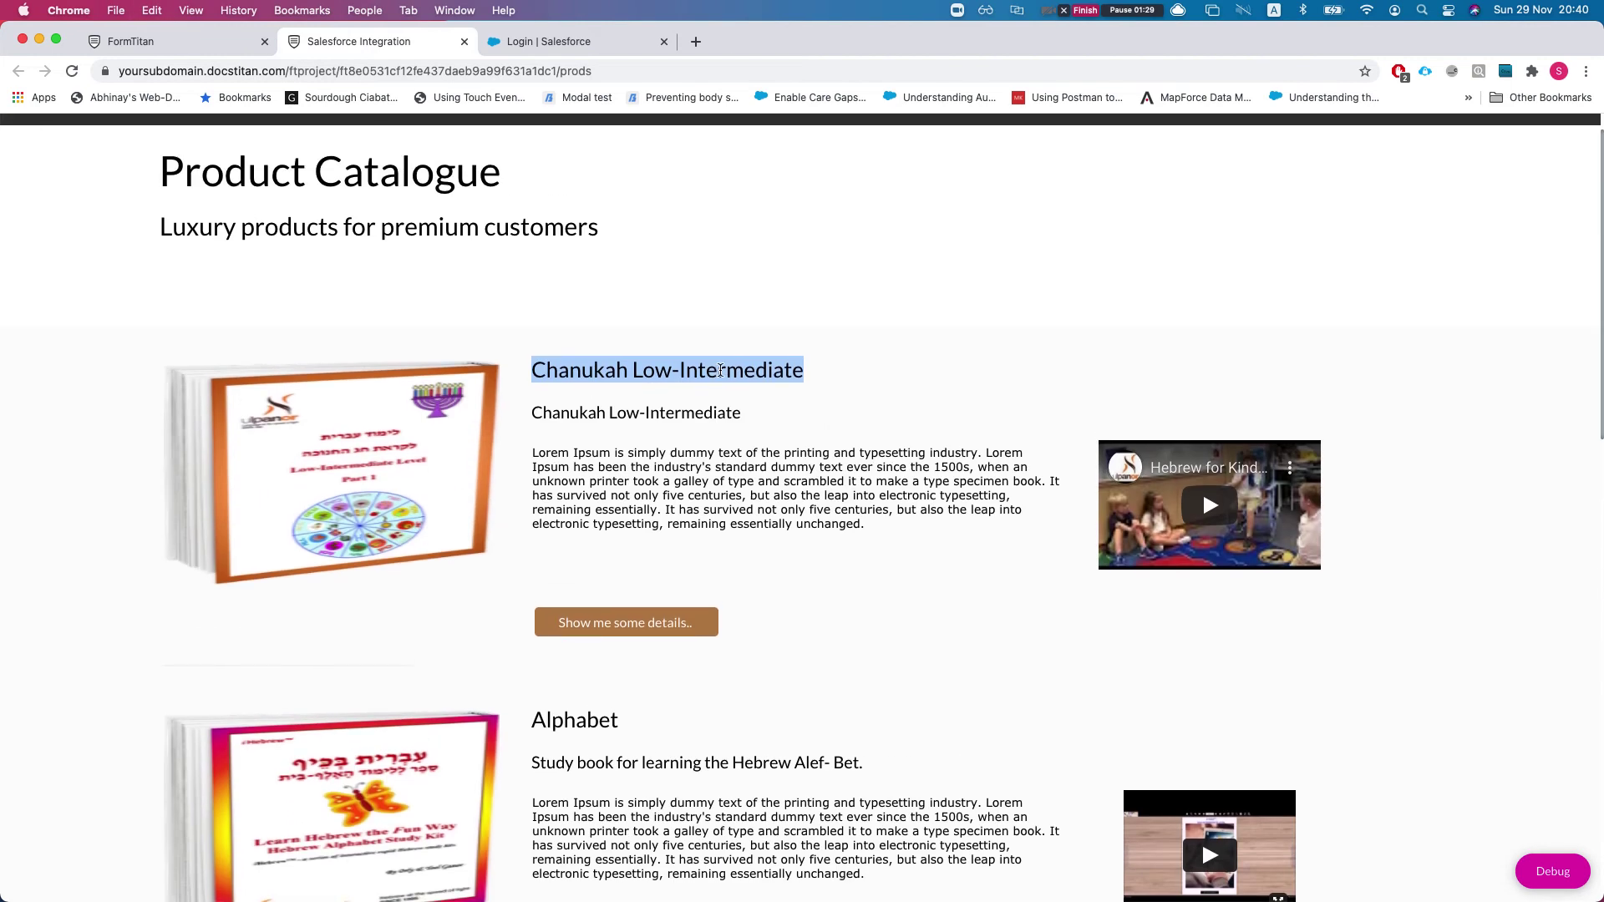
Return to the editor and set the Product get-record integration to Skip when there are multiple matches.
left_click(138, 41)
left_click(1103, 248)
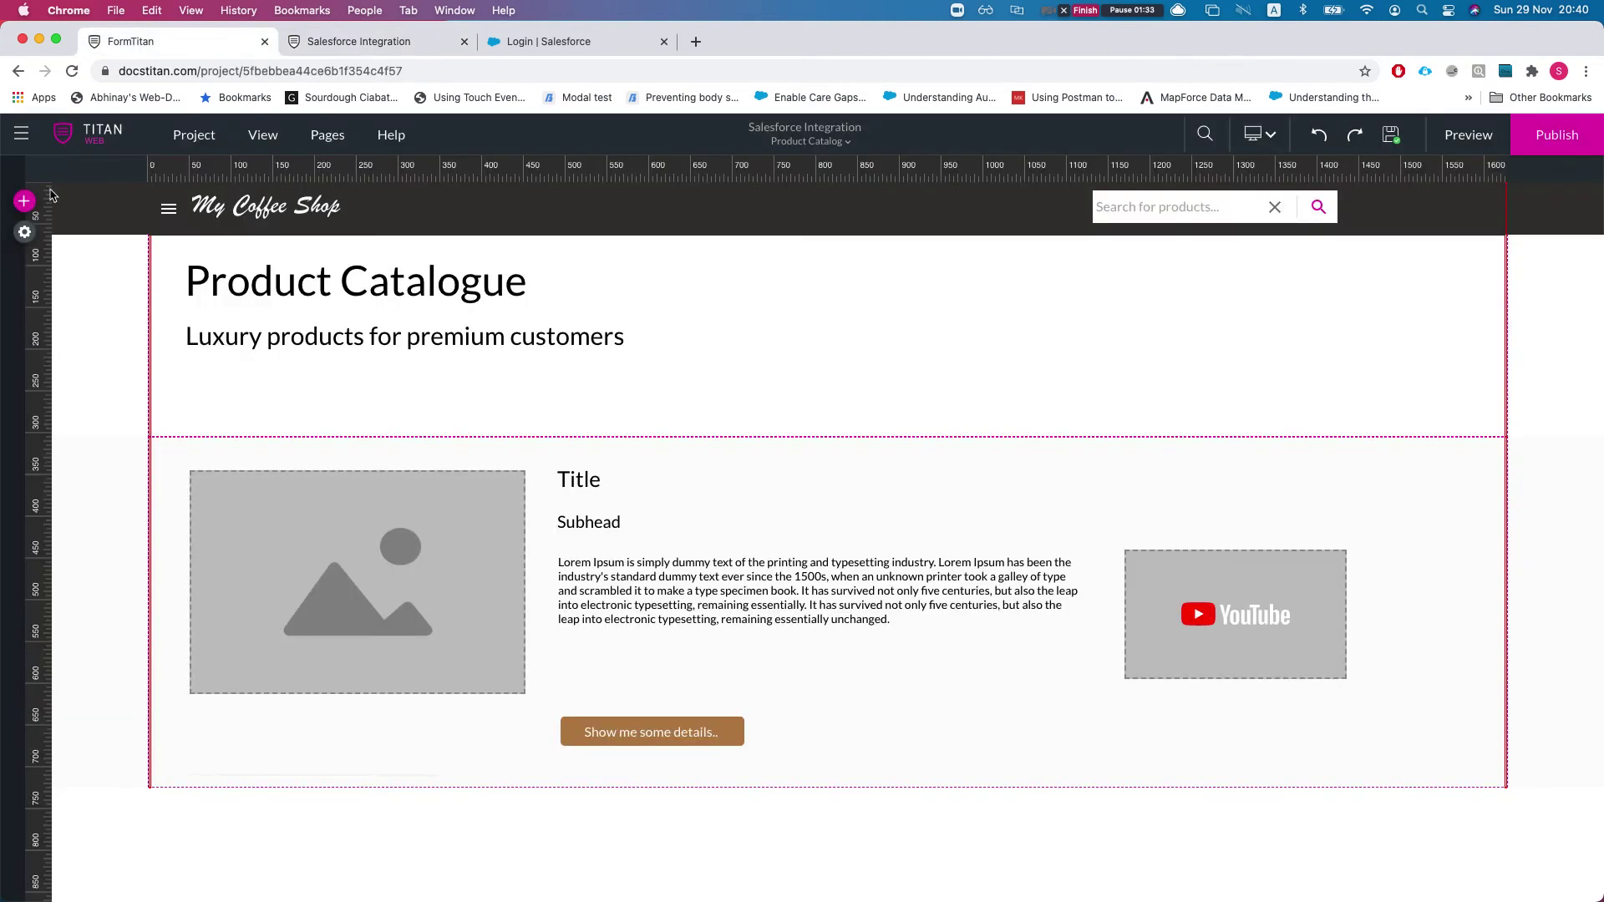
left_click(24, 232)
left_click(16, 384)
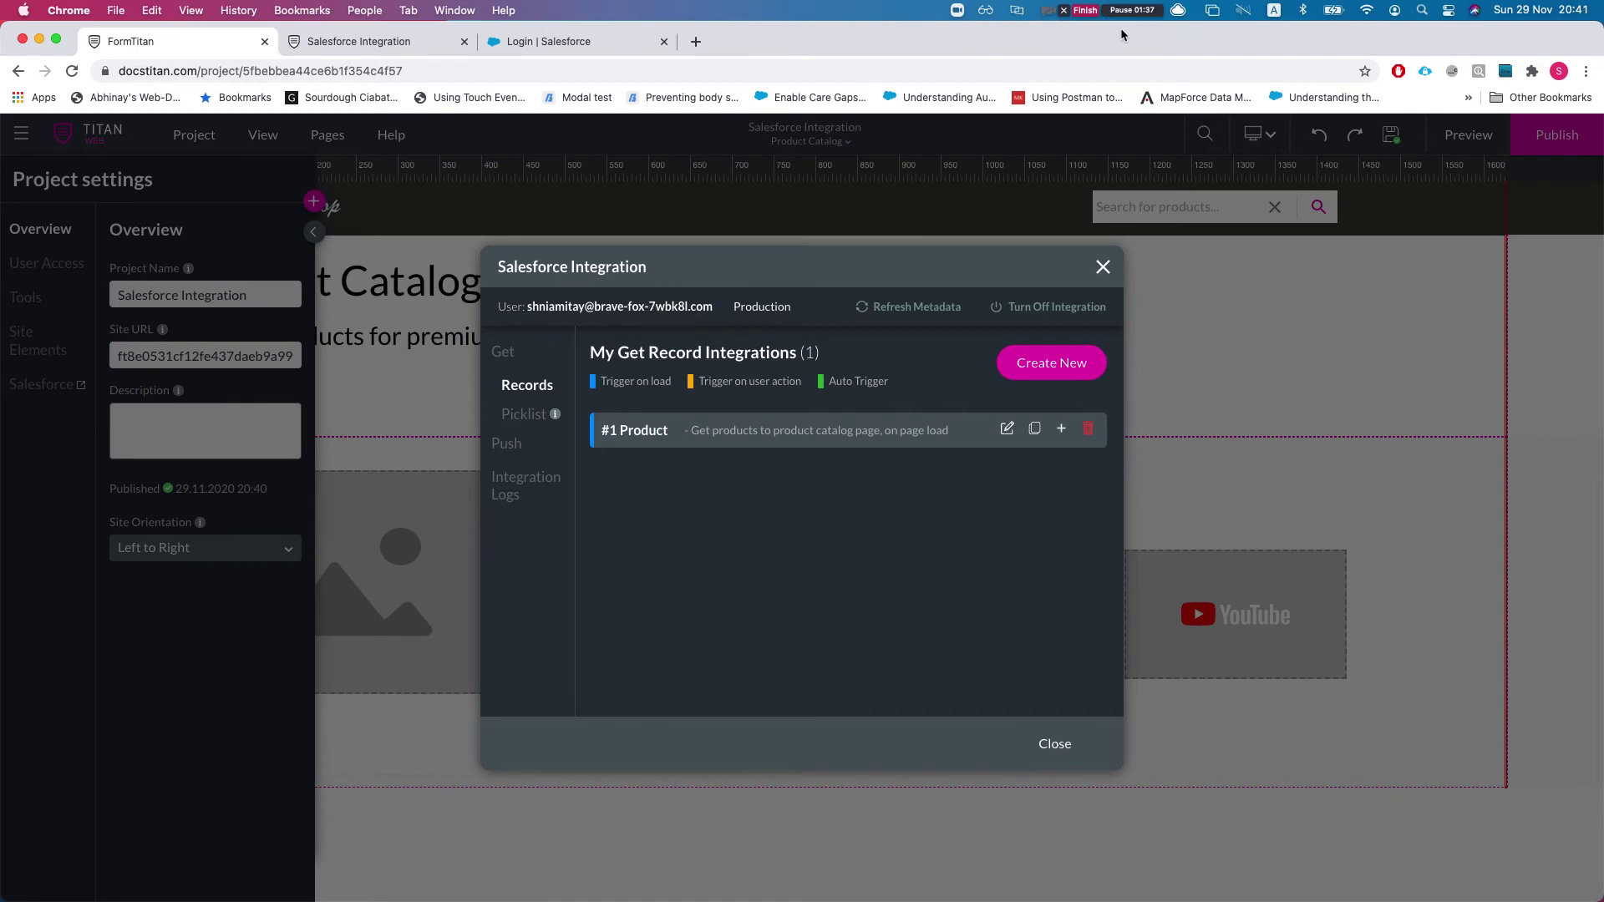
left_click(1006, 430)
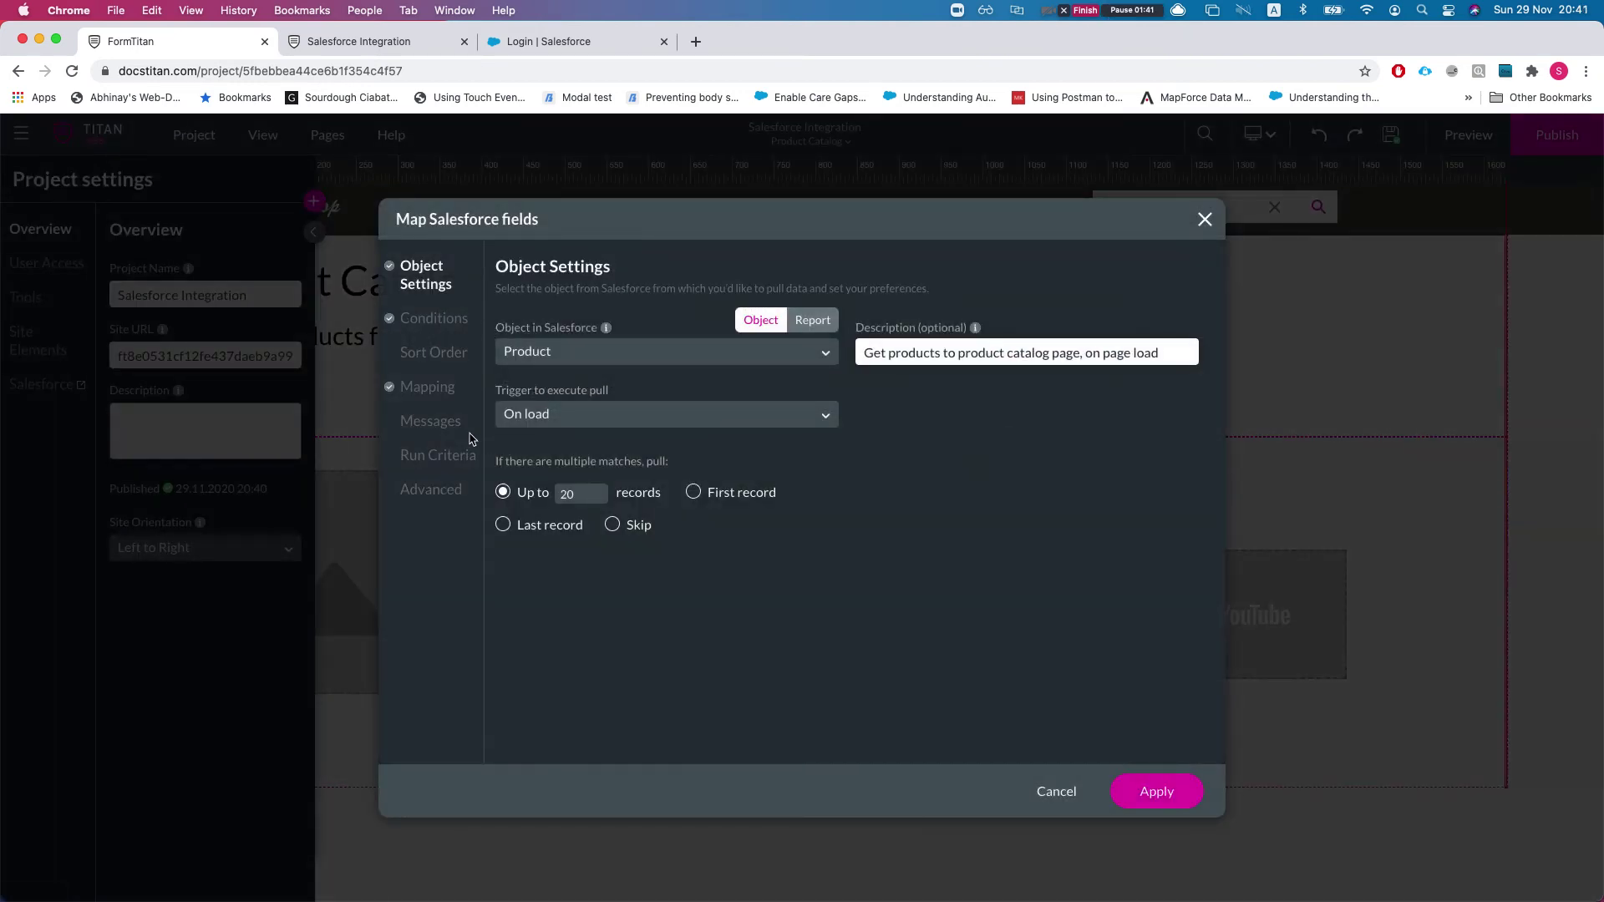
left_click(627, 530)
Review the integration's Product Code condition and compare it with the products on the launched catalogue page.
left_click(424, 313)
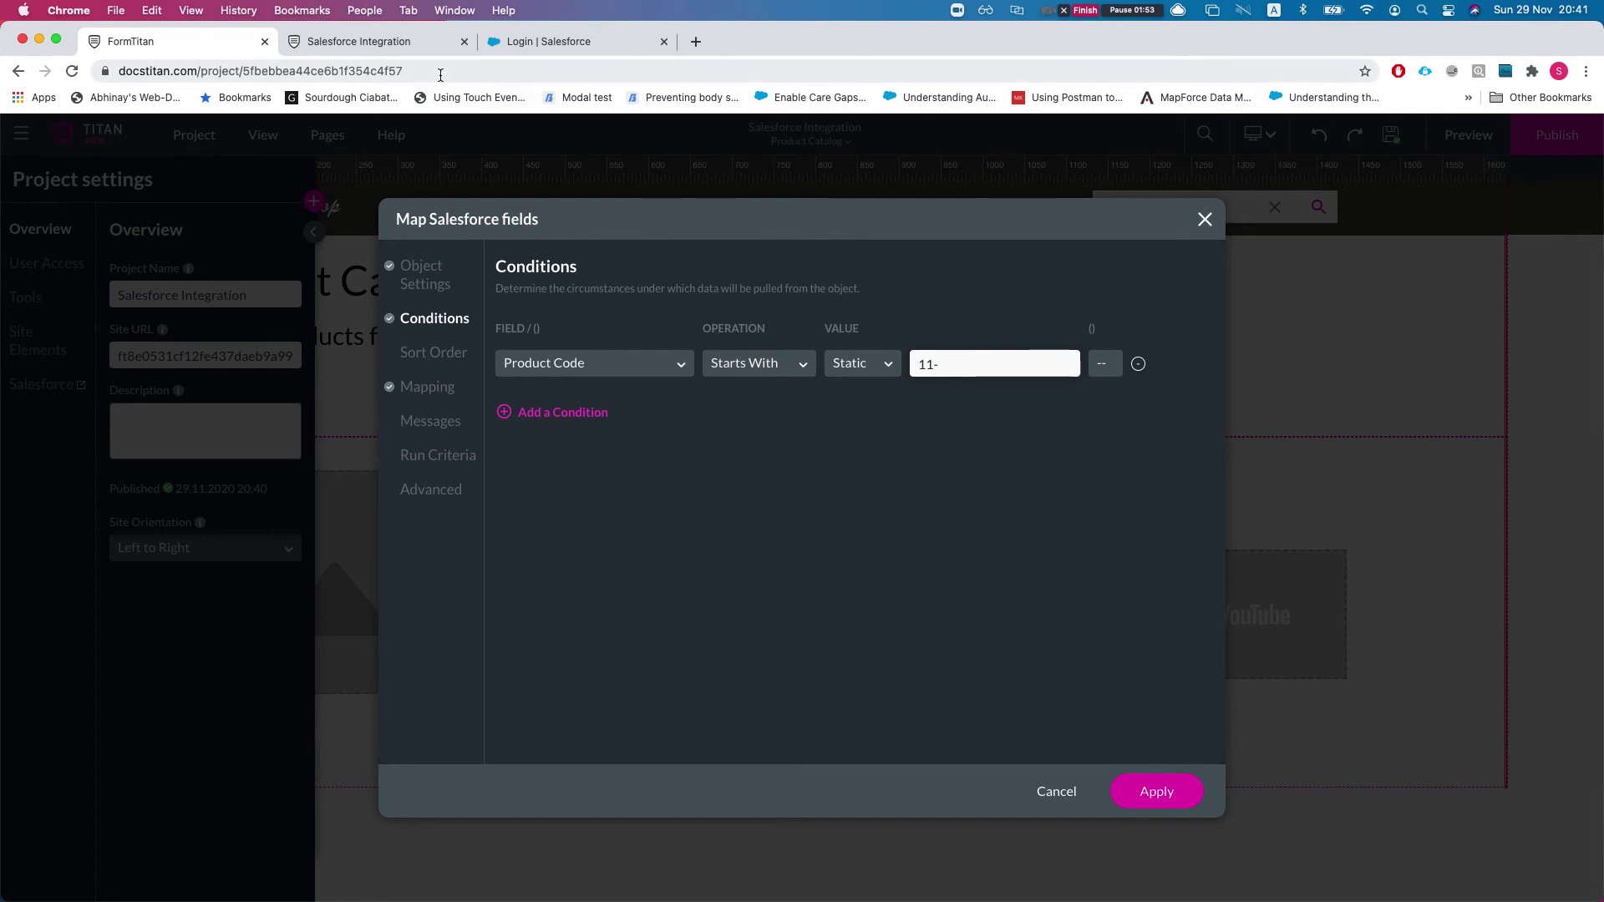
left_click(394, 41)
scroll(772, 416, "down", 14)
scroll(729, 451, "up", 7)
scroll(721, 449, "up", 7)
Enable the skip message for the Product integration in the editor and set its text to "Skipped More than one result...".
left_click(222, 43)
left_click(435, 424)
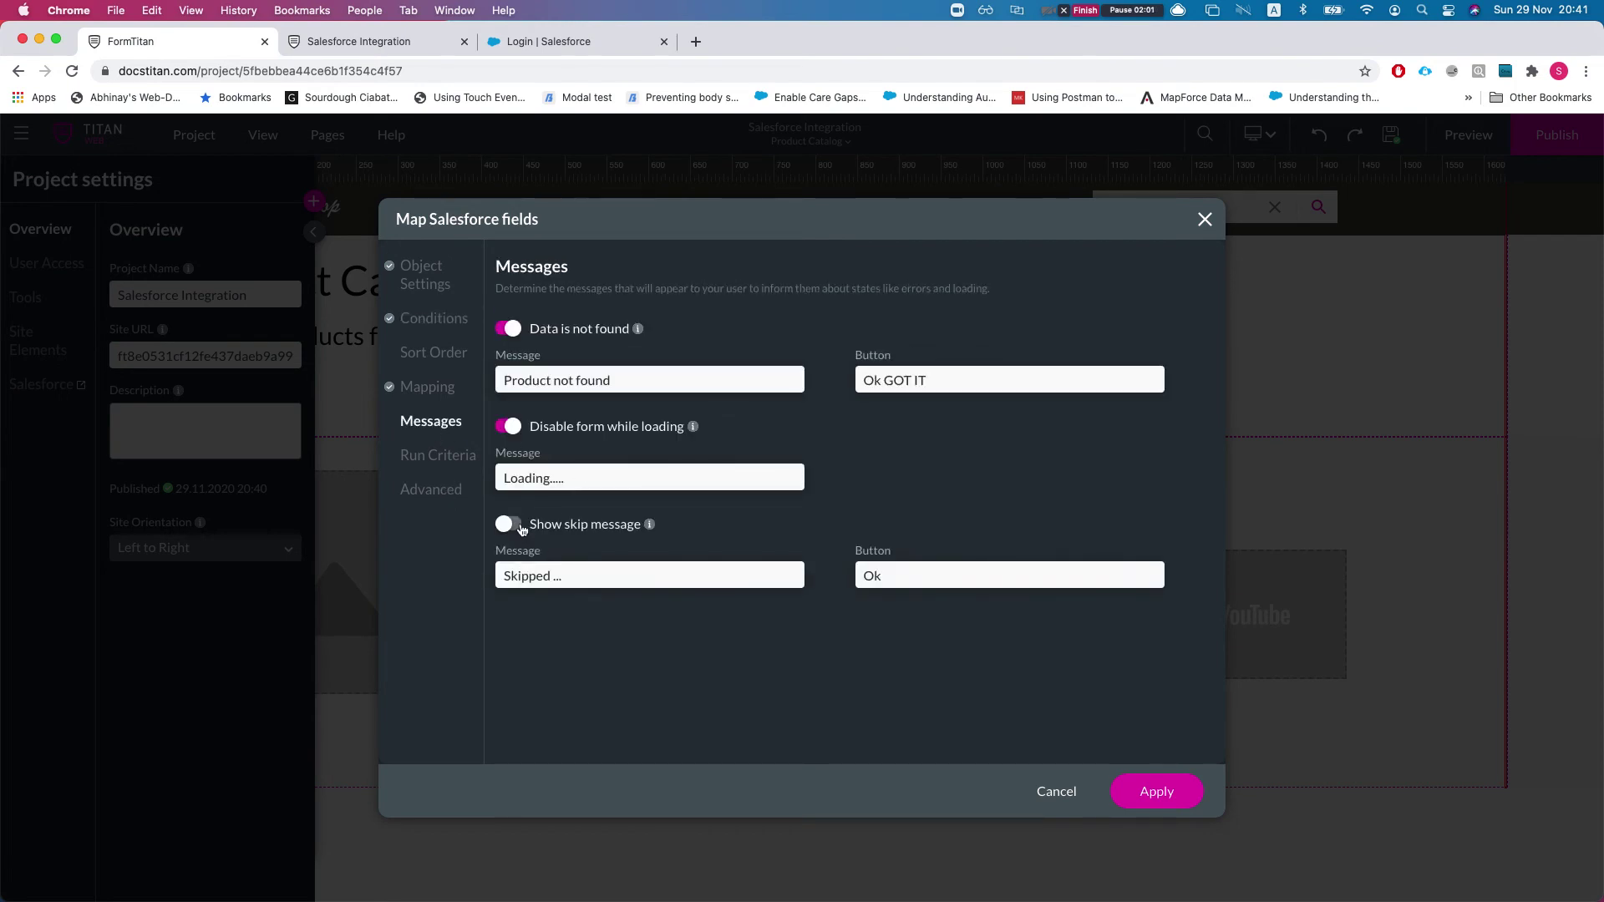
left_click(511, 525)
left_click(511, 524)
left_click(512, 525)
left_click(551, 576)
type("MOre than one result")
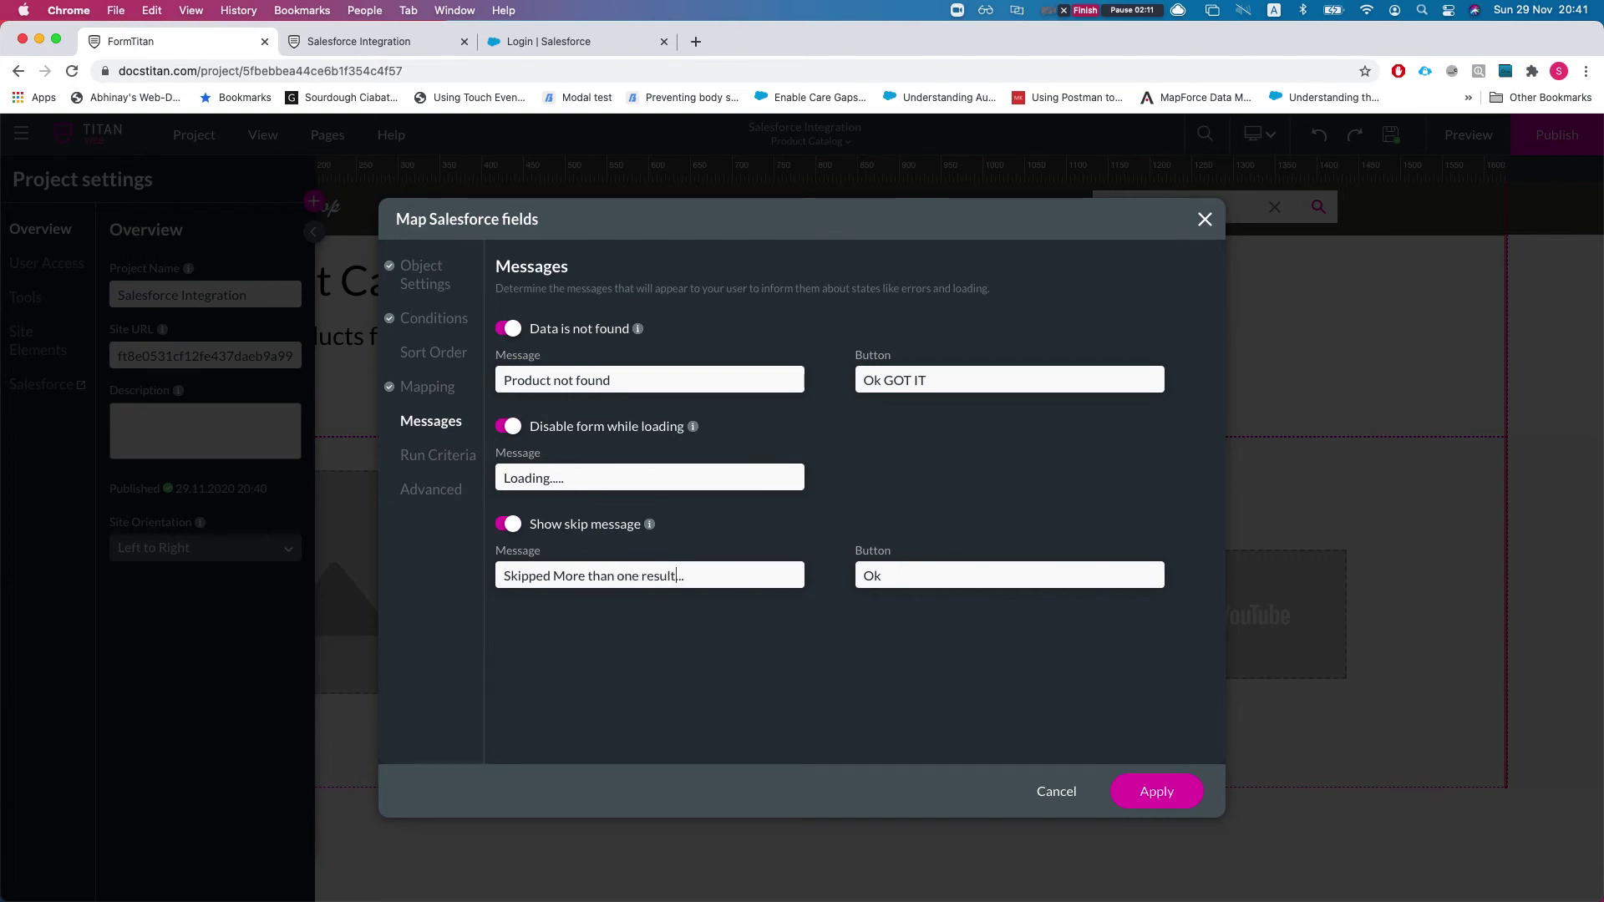
Set the skip message's button text to "GOT IT!!!", apply the field mapping and close the Salesforce integration settings.
double_click(902, 574)
type("GOT IT!!!")
left_click(1170, 805)
left_click(1104, 268)
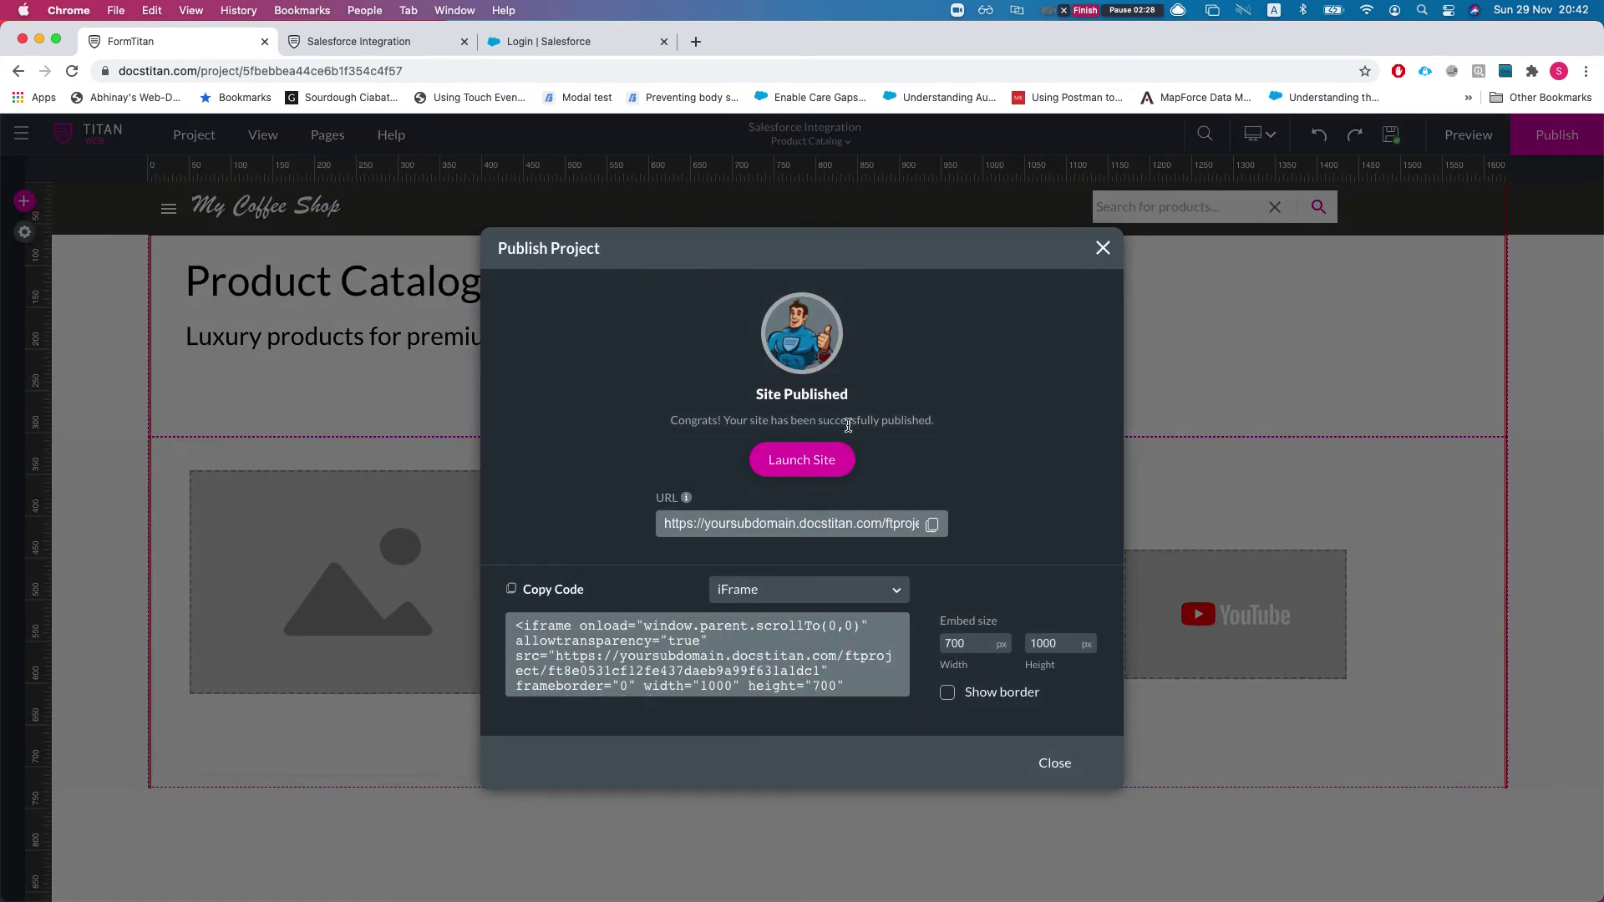
Launch the published site, open its Product Catalog page, read the skip message and dismiss it.
left_click(806, 458)
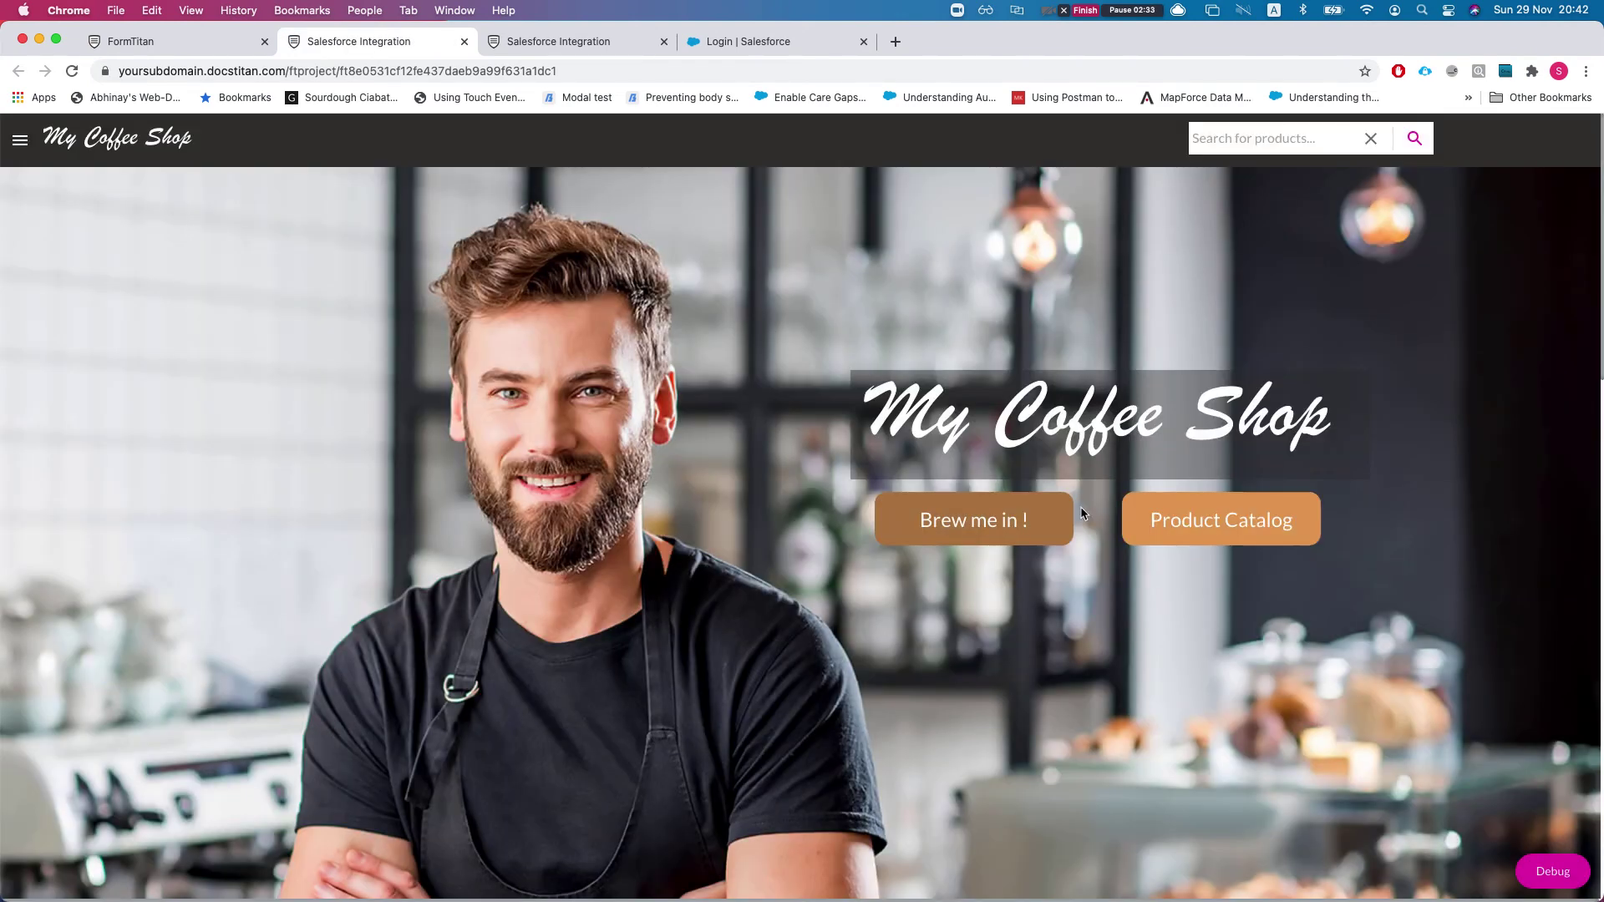
left_click(1128, 535)
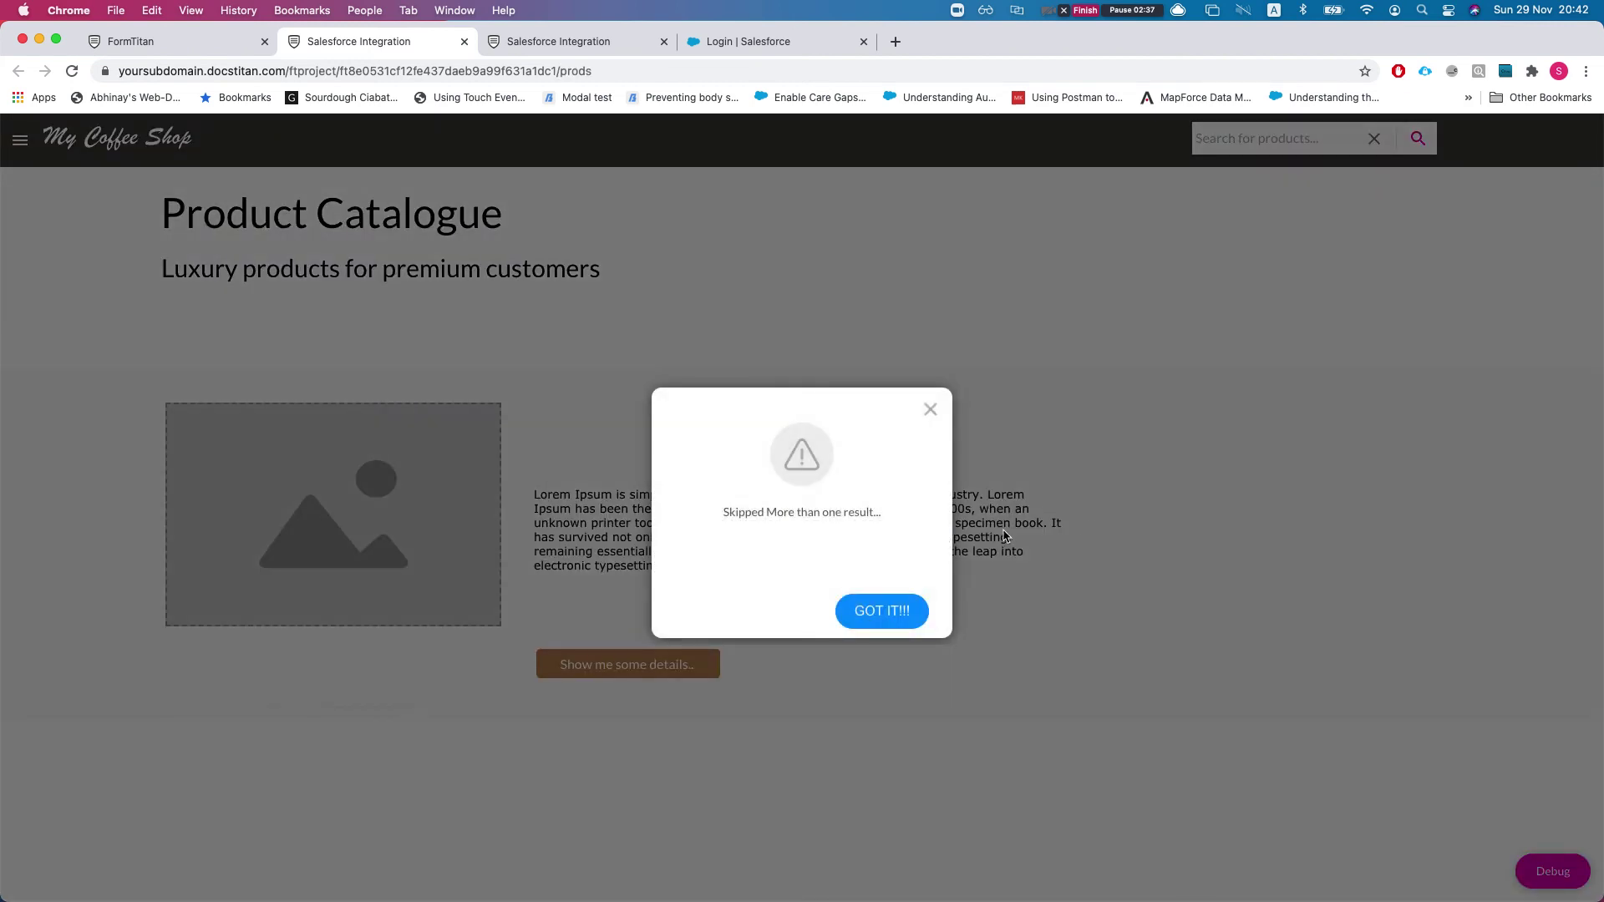
left_click_drag(724, 513, 847, 515)
left_click(728, 516)
left_click_drag(724, 516, 847, 516)
left_click(891, 592)
left_click(870, 609)
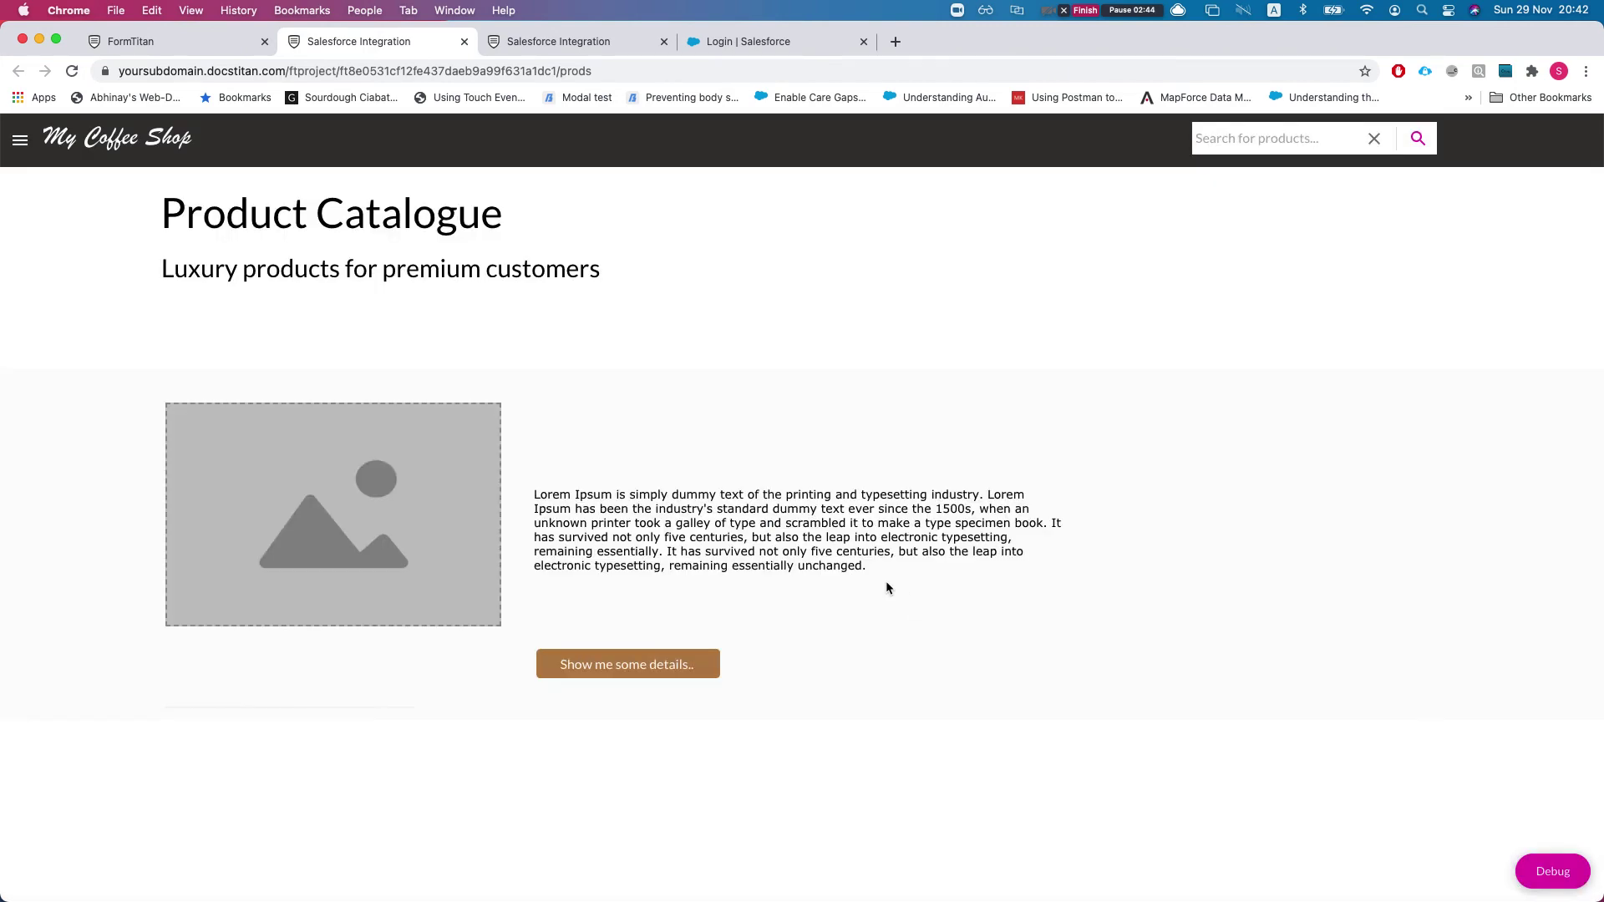
Return to the editor and open the conditions of the Product get-record integration.
left_click(209, 46)
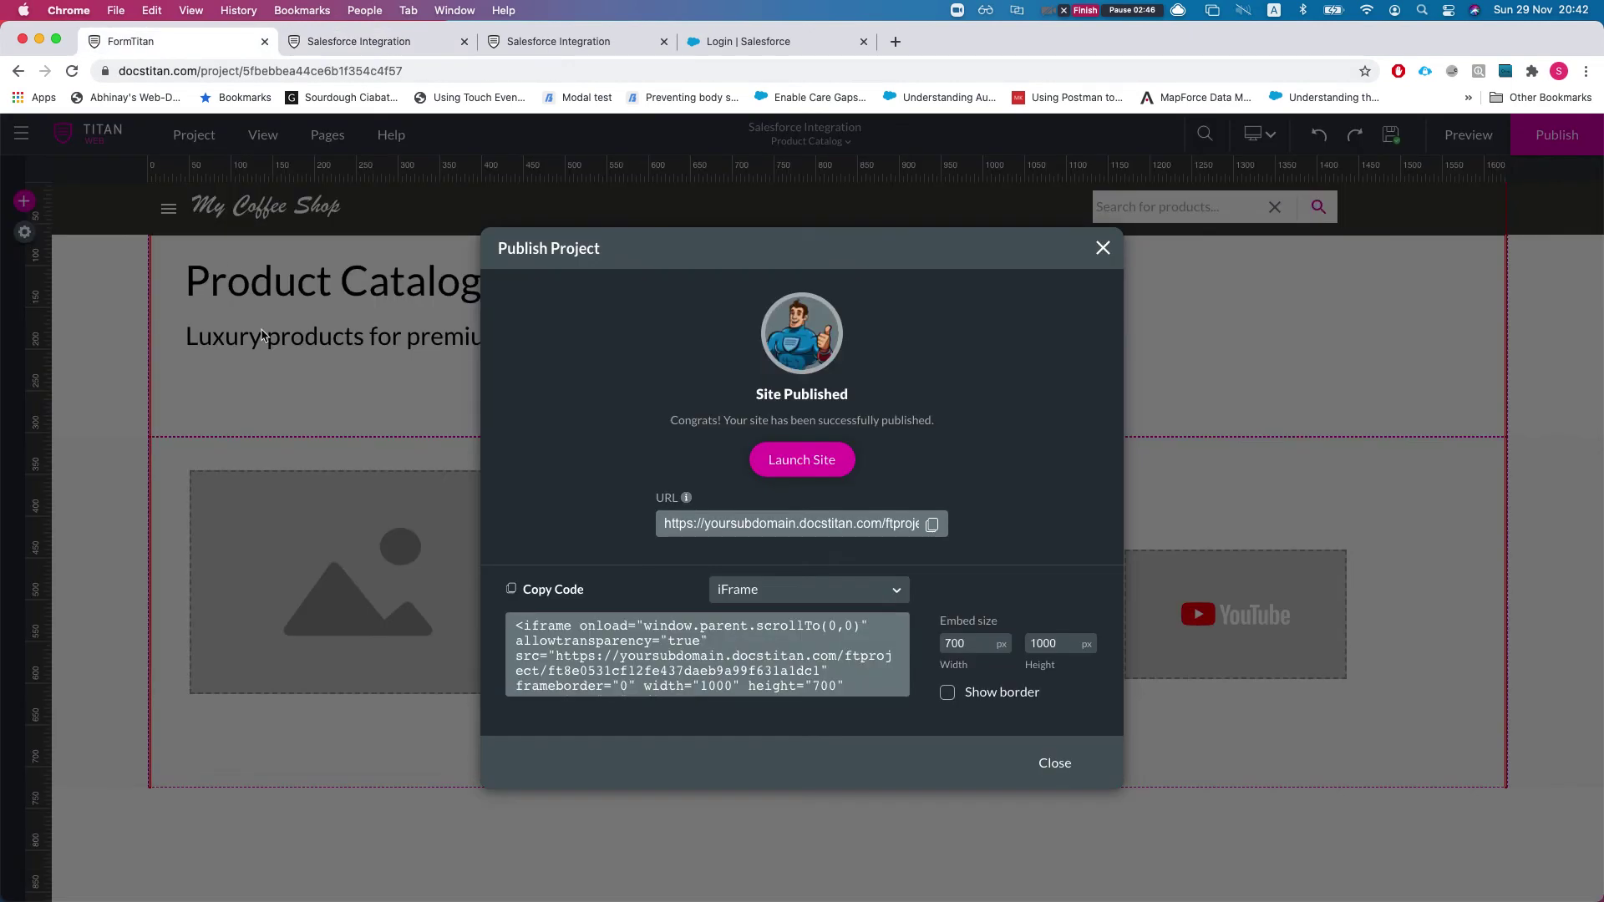
left_click(1103, 248)
left_click(24, 232)
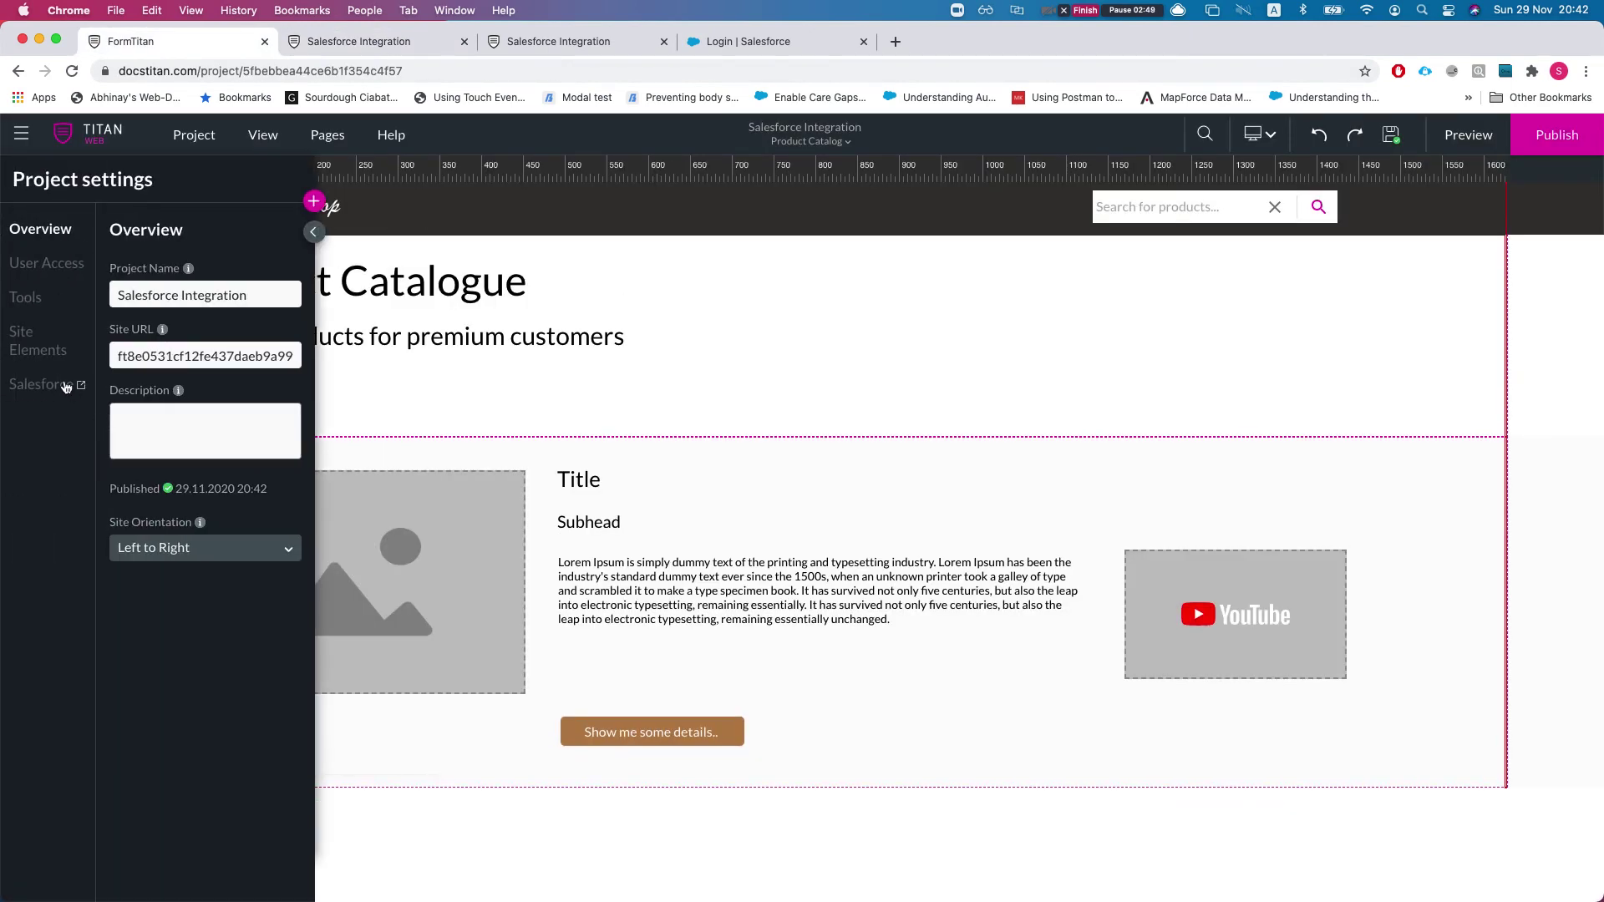
left_click(42, 386)
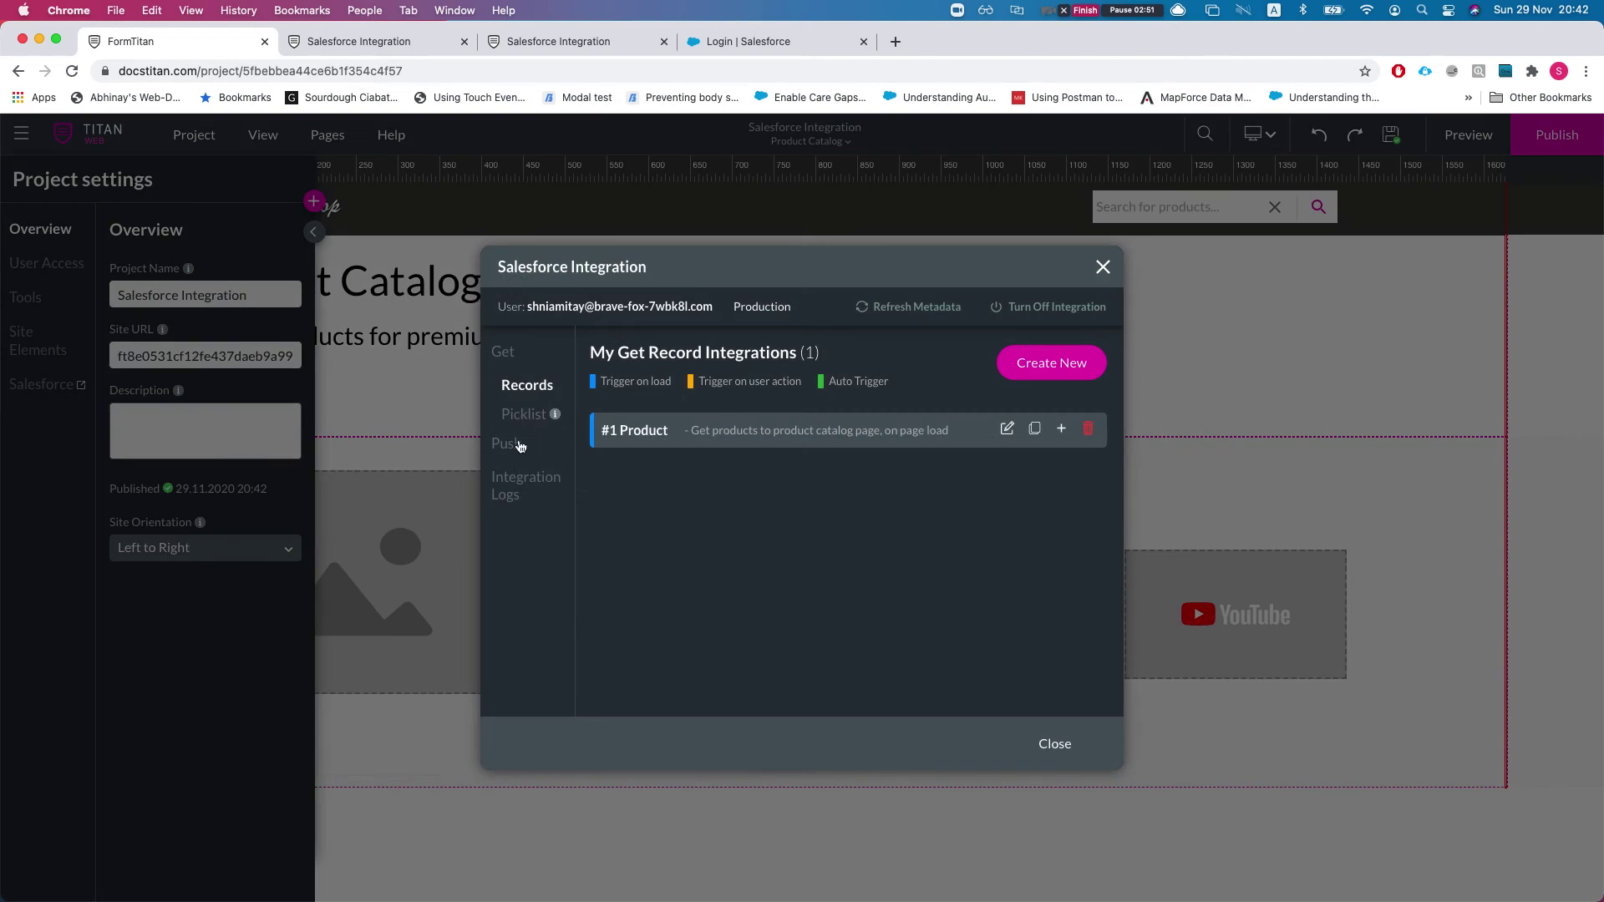
left_click(1006, 429)
left_click(448, 324)
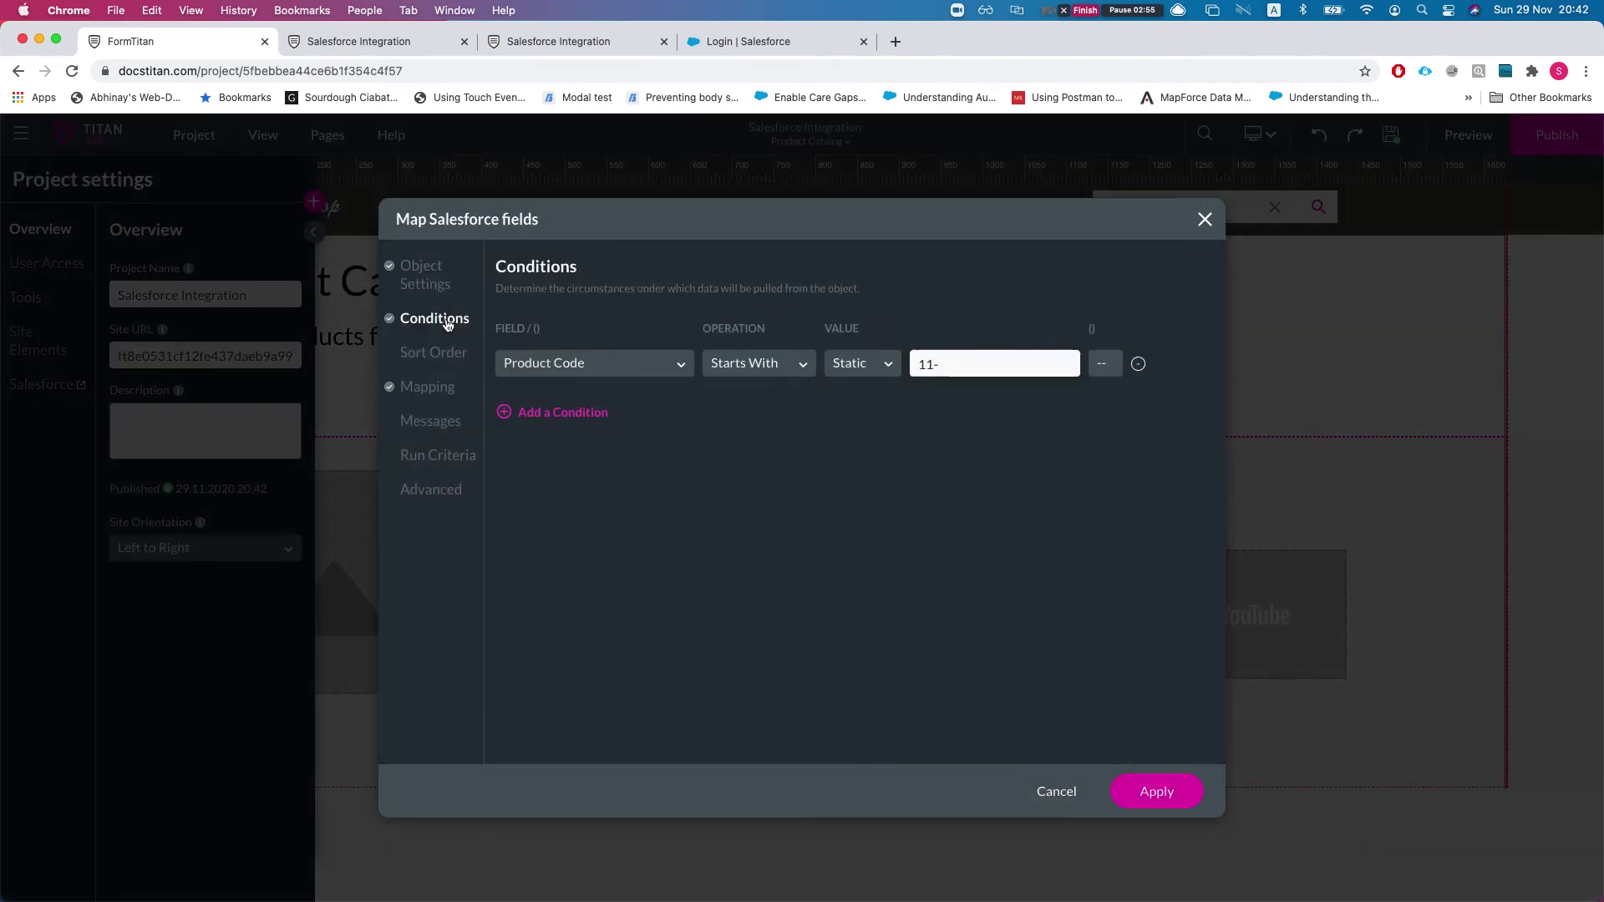
Change the condition's field, operation and value to match only the Chanukah Low-Intermediate product, and apply the mapping.
left_click(557, 368)
left_click(569, 500)
left_click(798, 367)
triple_click(926, 363)
key("super+v")
double_click(956, 362)
left_click(798, 364)
left_click(757, 431)
left_click(1163, 796)
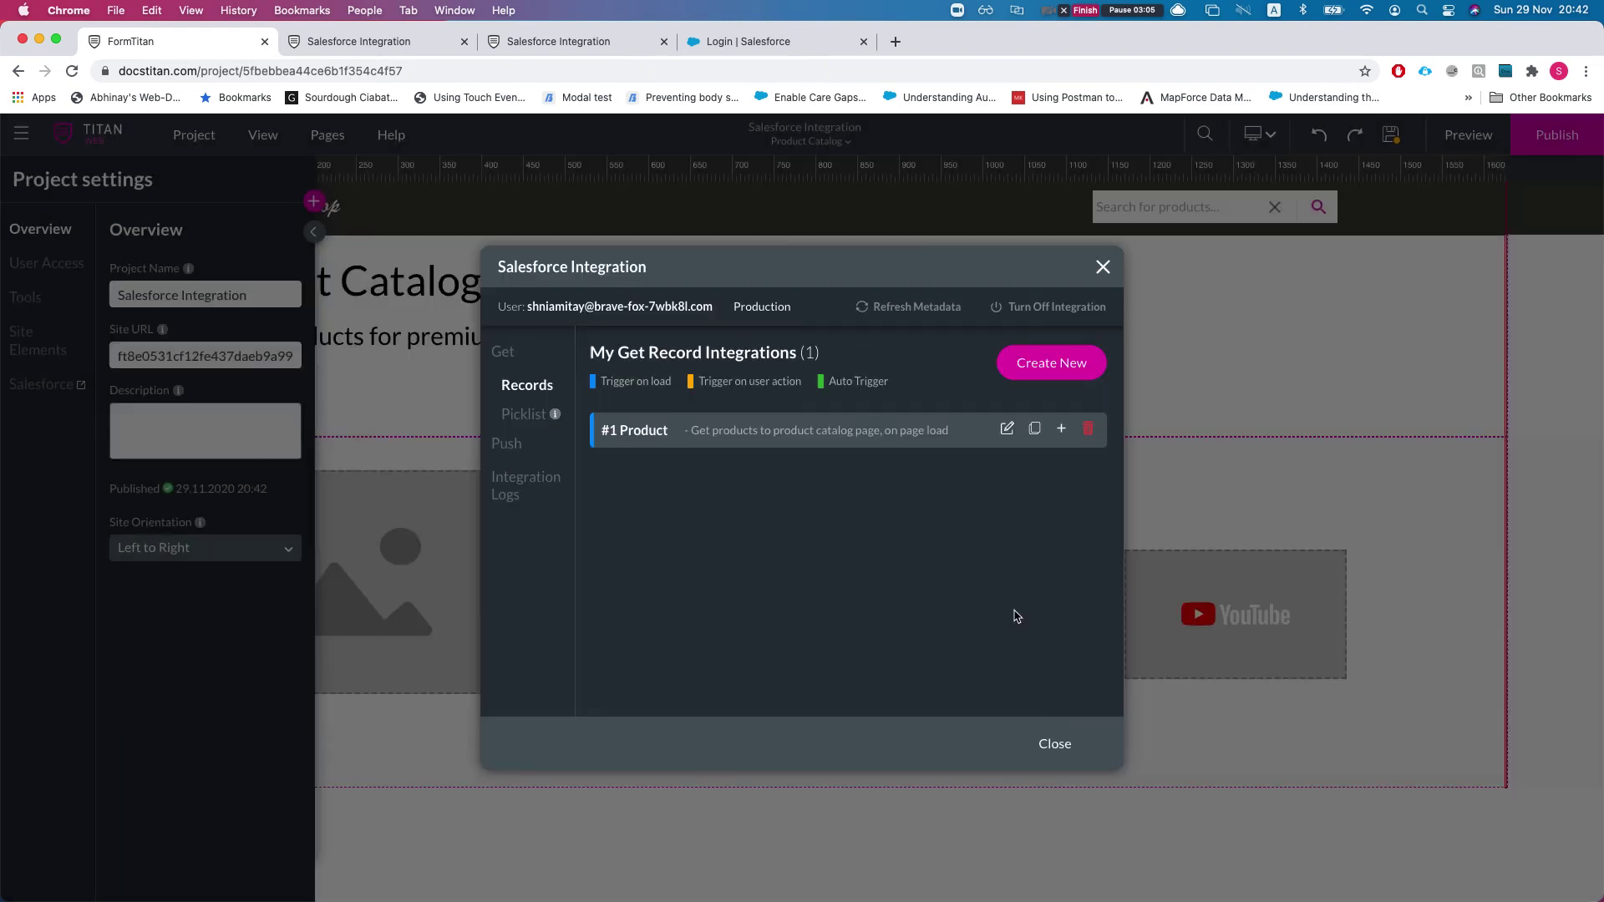
Close the integration settings, publish and launch the site again, and open its Product Catalog page.
left_click(1060, 746)
left_click(1512, 134)
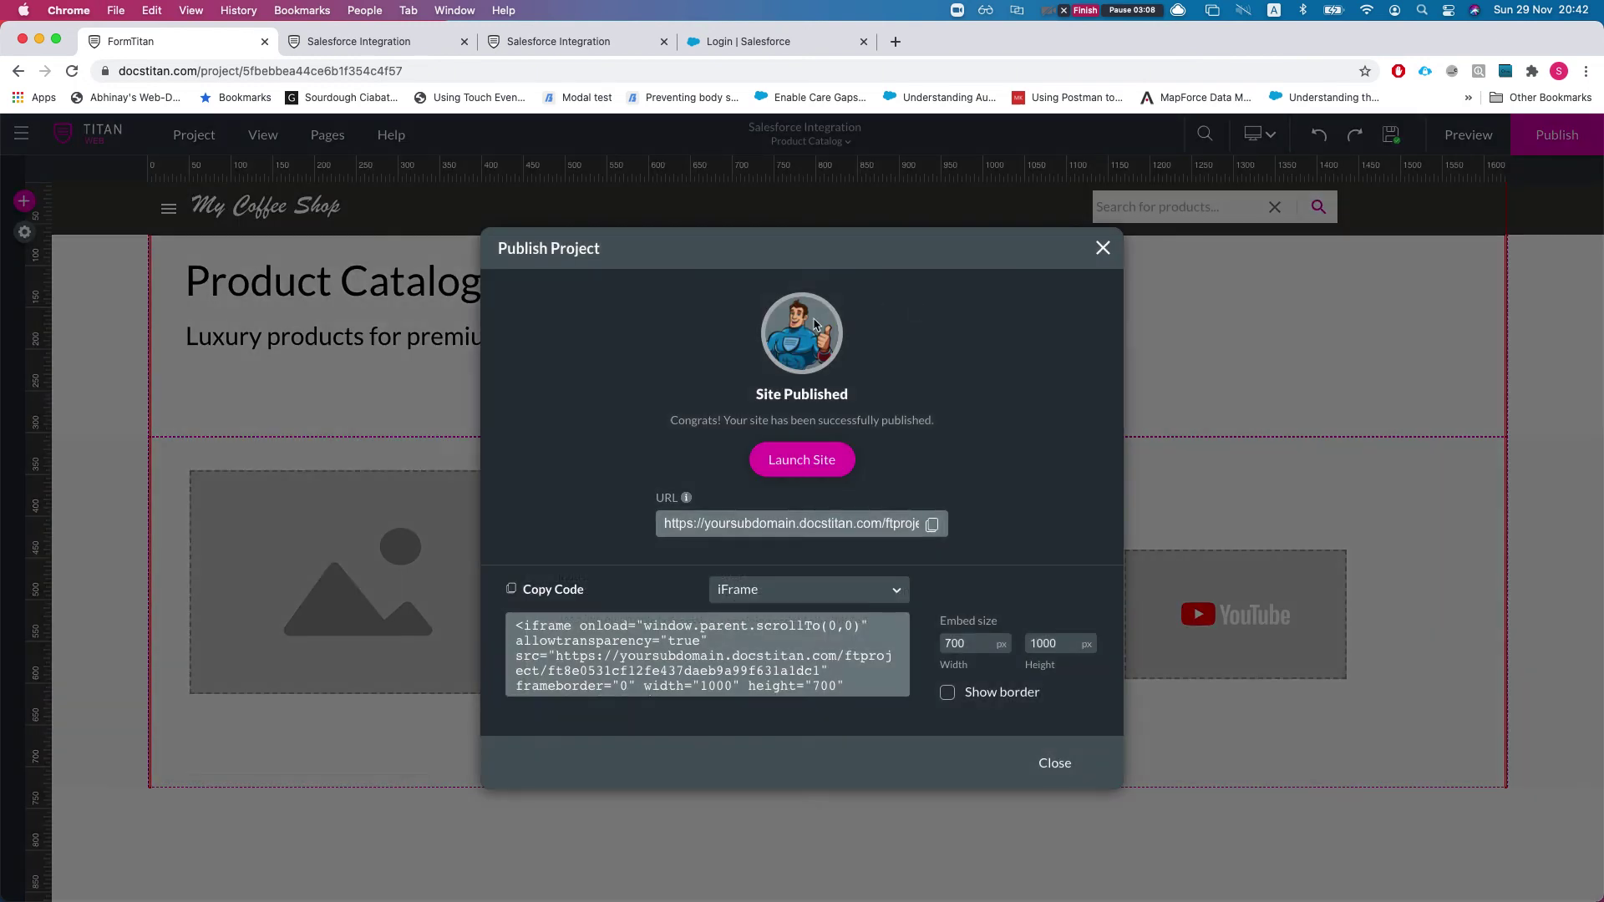
left_click(802, 460)
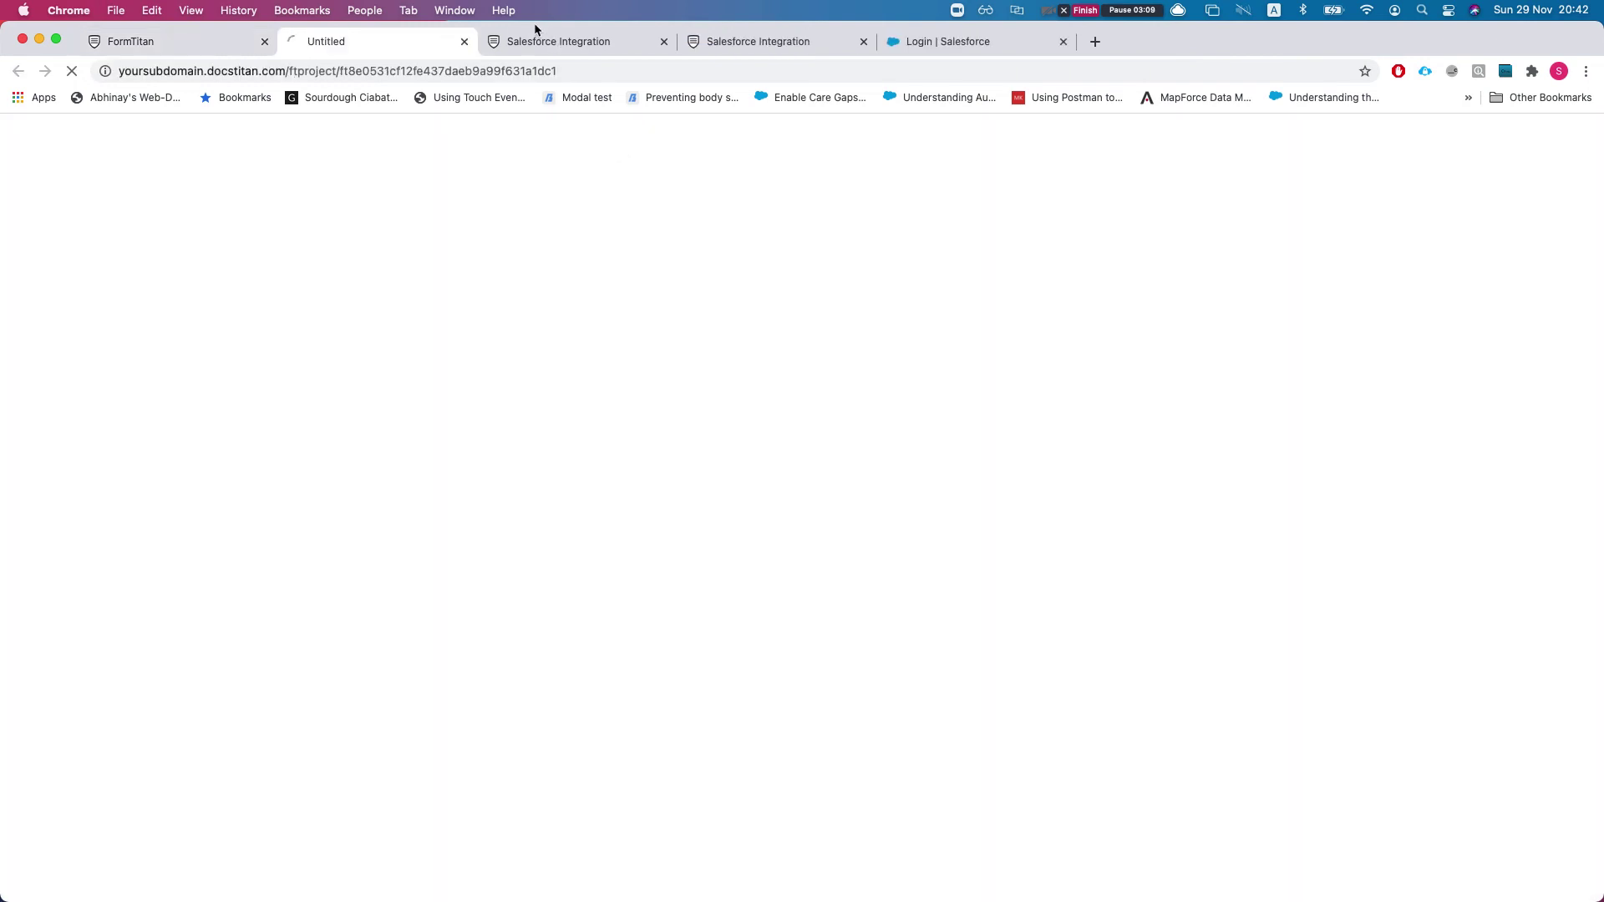
left_click(663, 44)
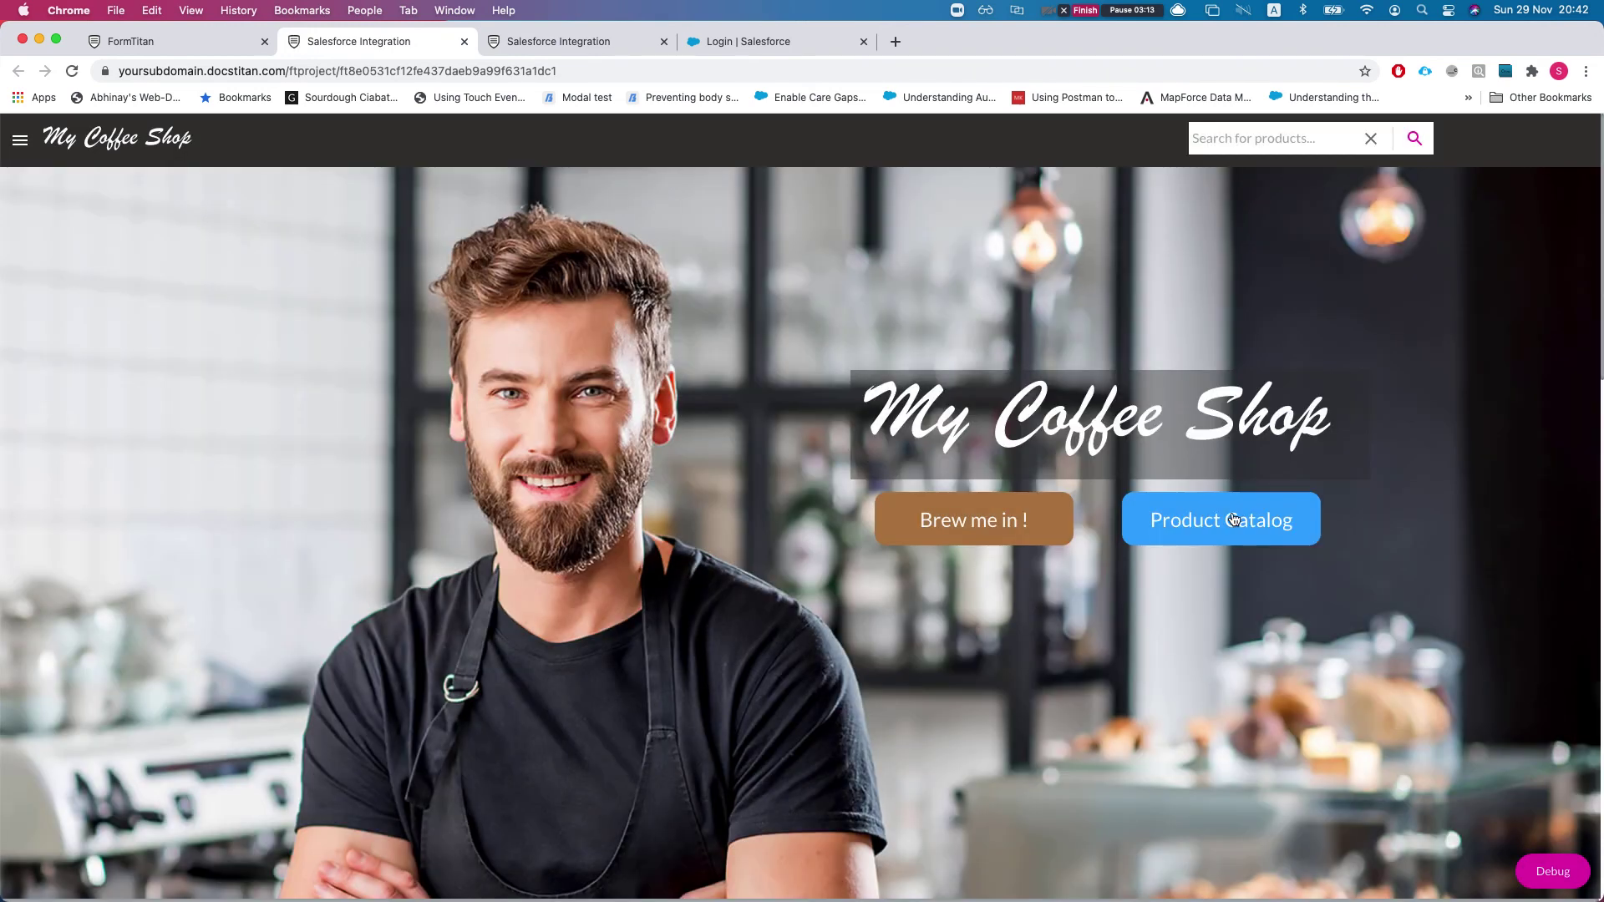
left_click(1234, 520)
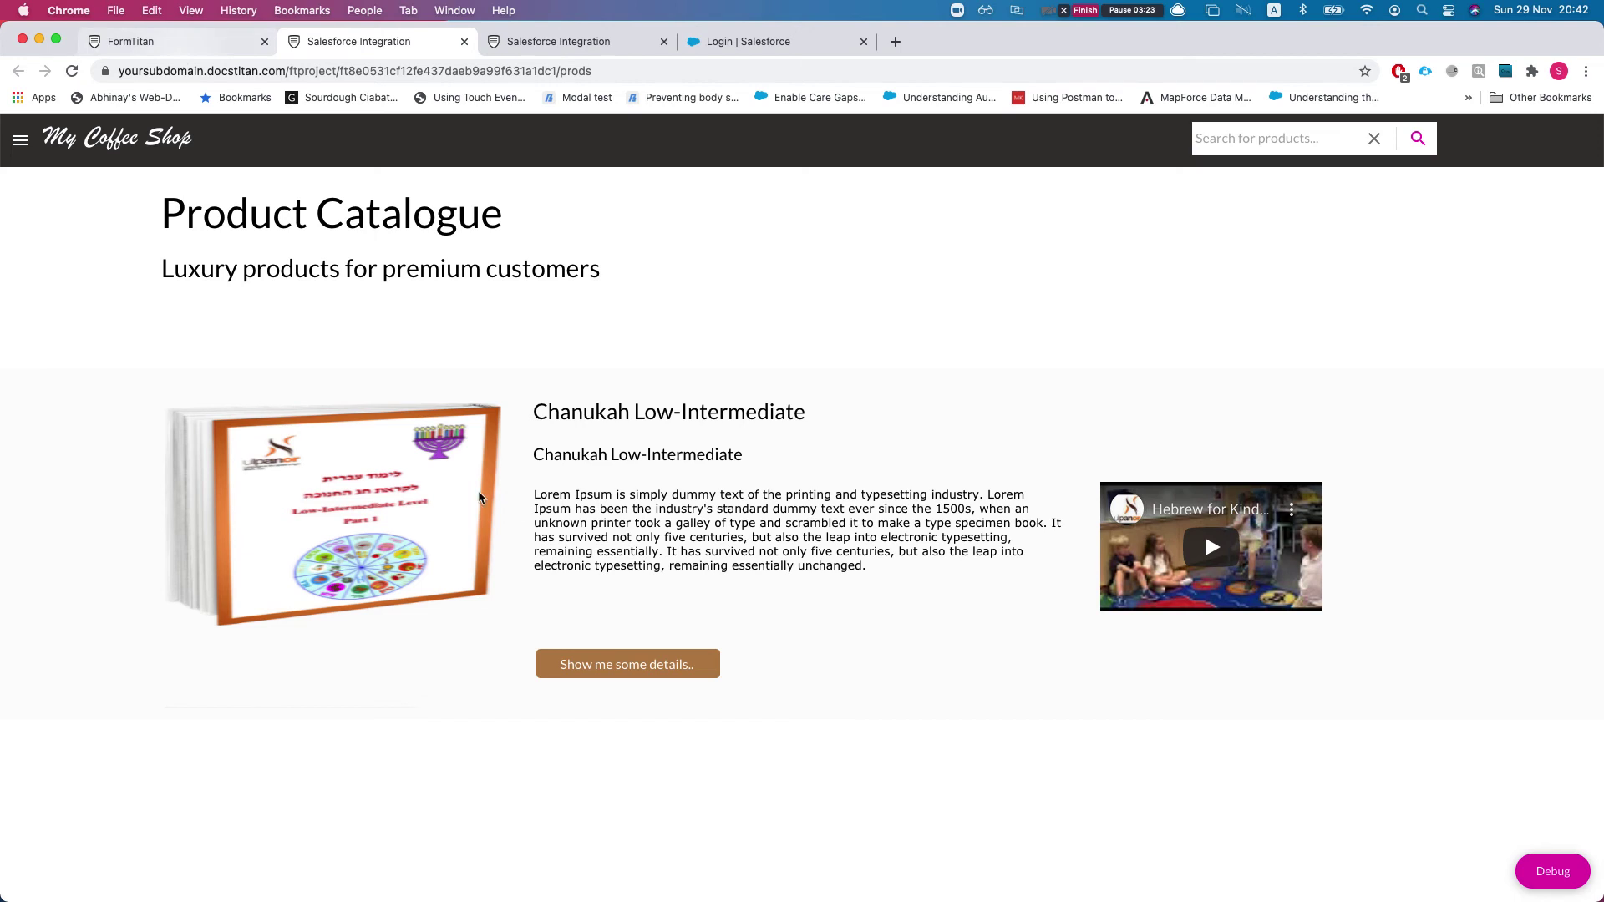
Return to the editor and open the Salesforce integration logs from the project settings.
left_click(235, 42)
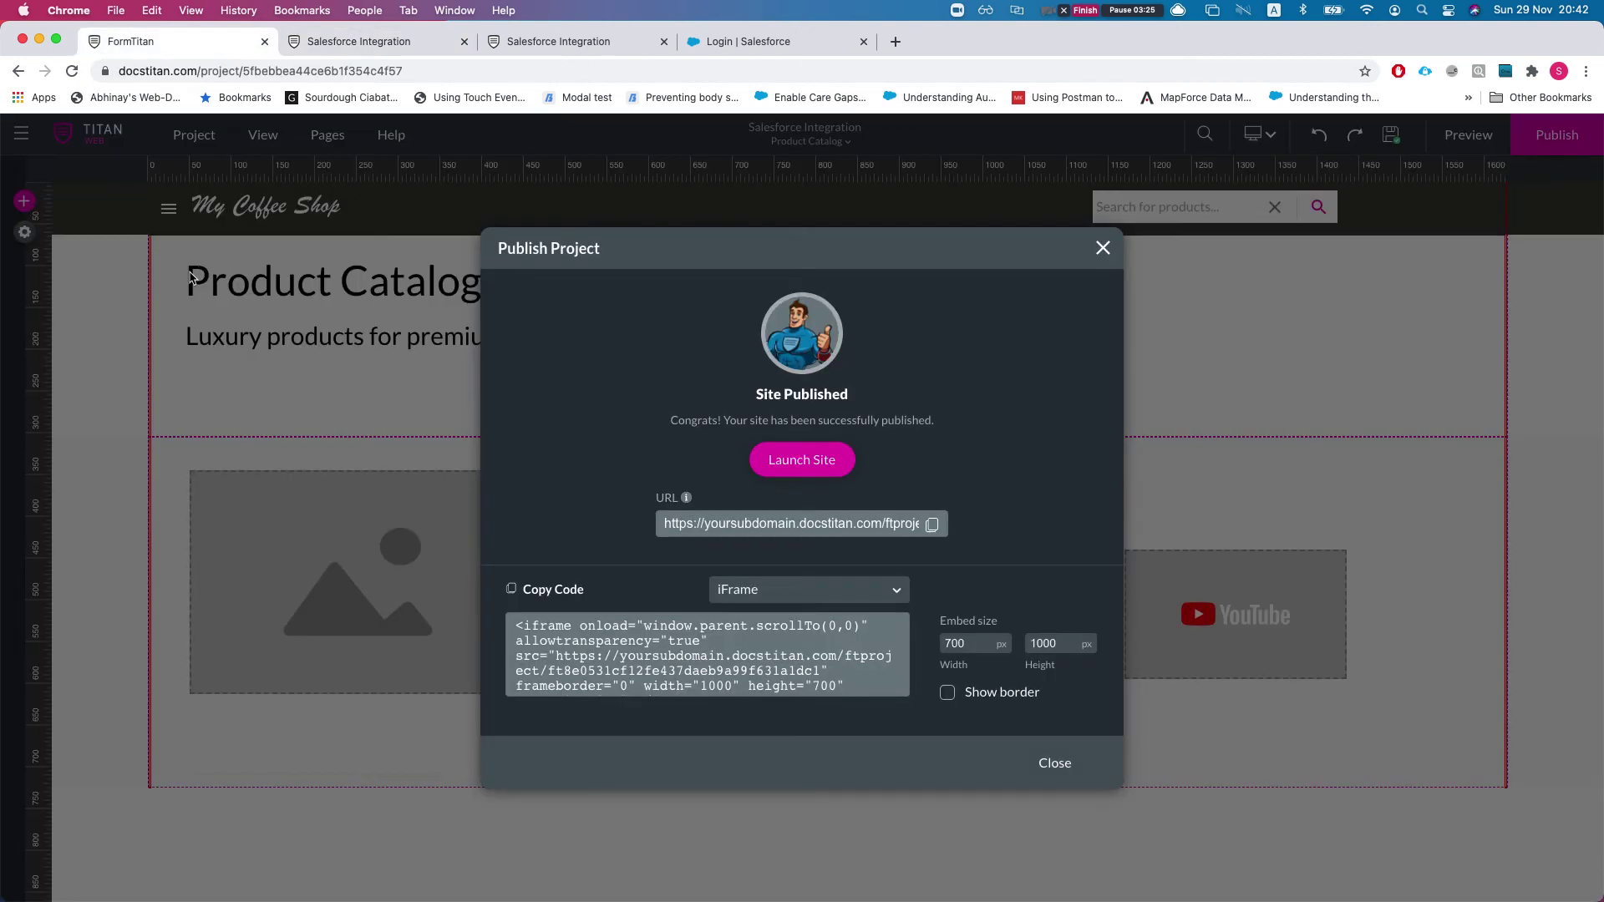
left_click(1103, 248)
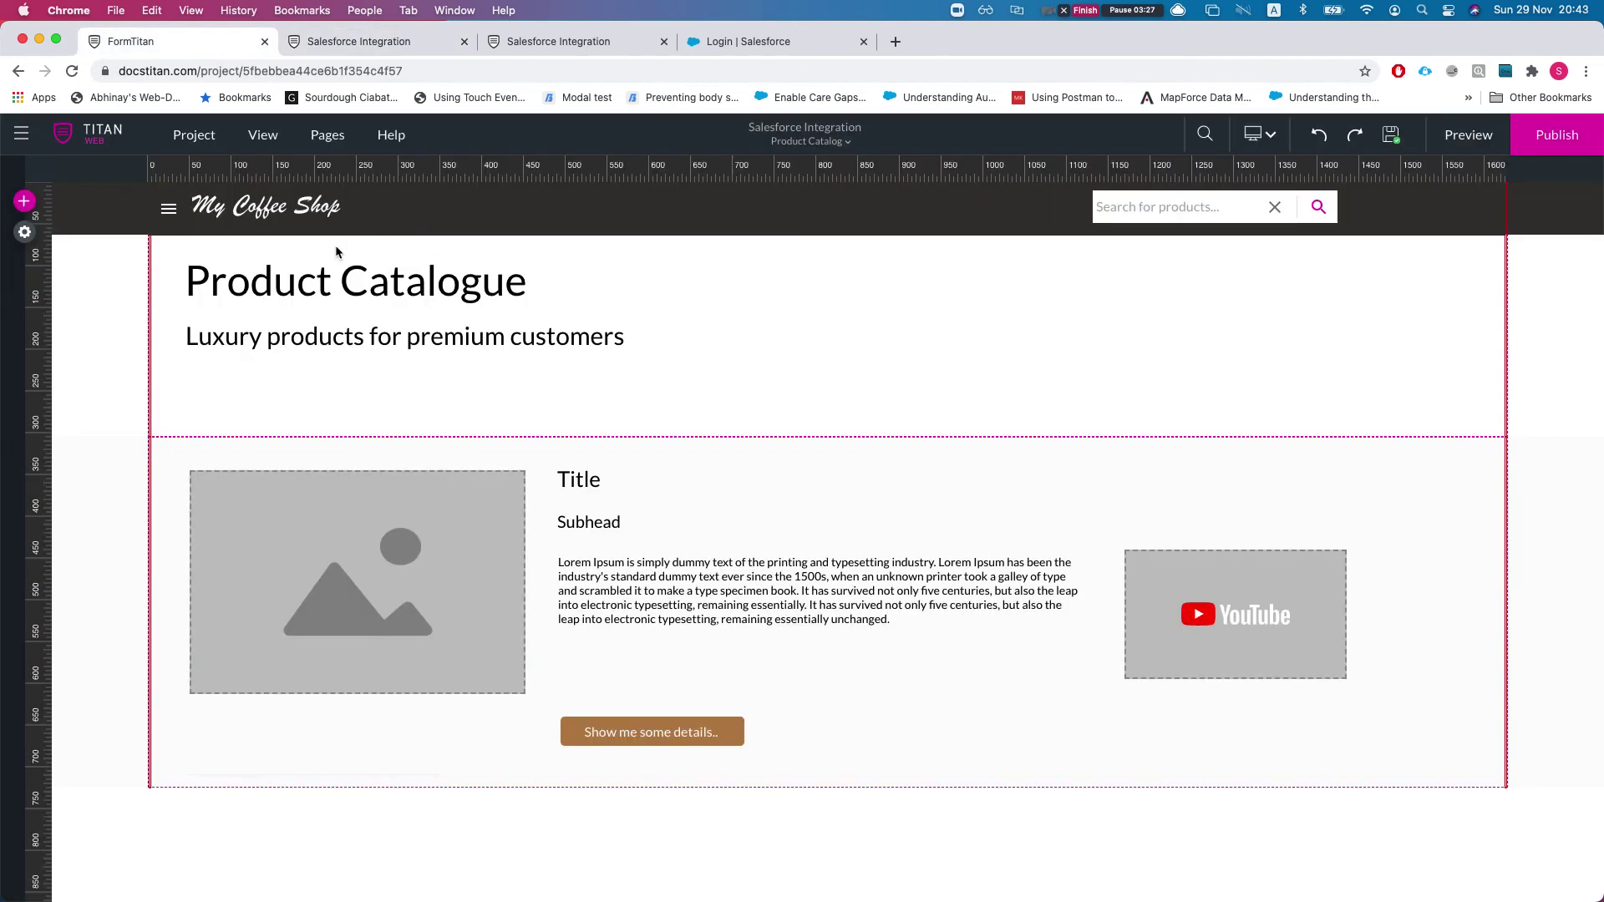
left_click(24, 236)
left_click(43, 384)
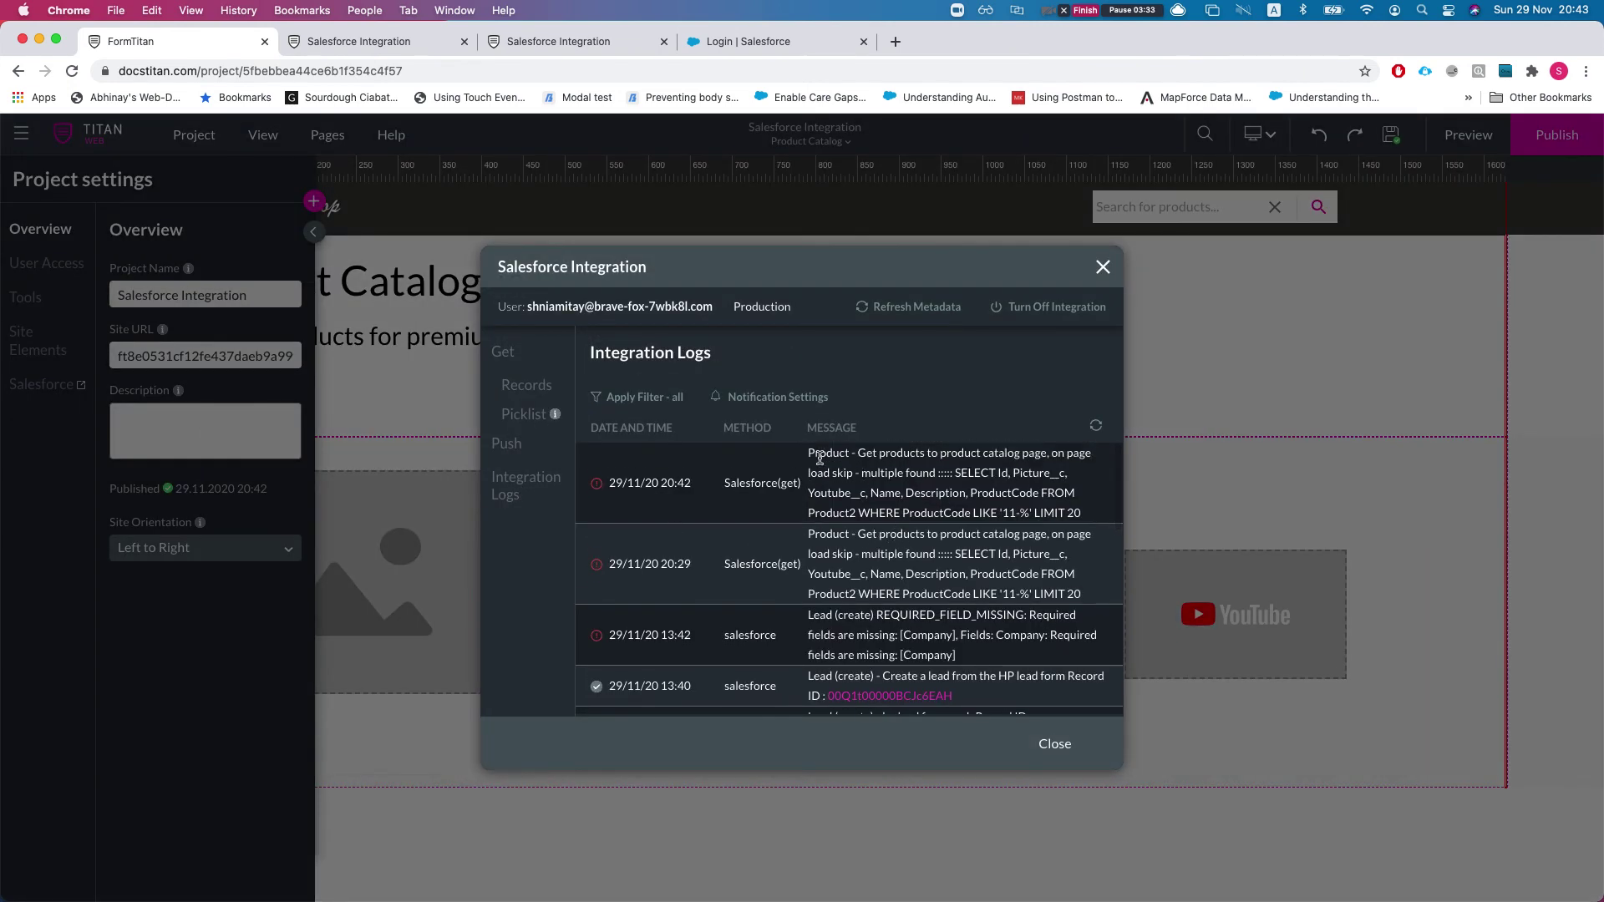
Examine the newest Salesforce get log entry, including its skip reason and query condition, and close the integration dialog.
left_click_drag(809, 453, 935, 476)
left_click(858, 457)
left_click_drag(827, 452, 936, 474)
left_click(850, 456)
left_click_drag(858, 474, 1040, 496)
left_click_drag(927, 513, 992, 510)
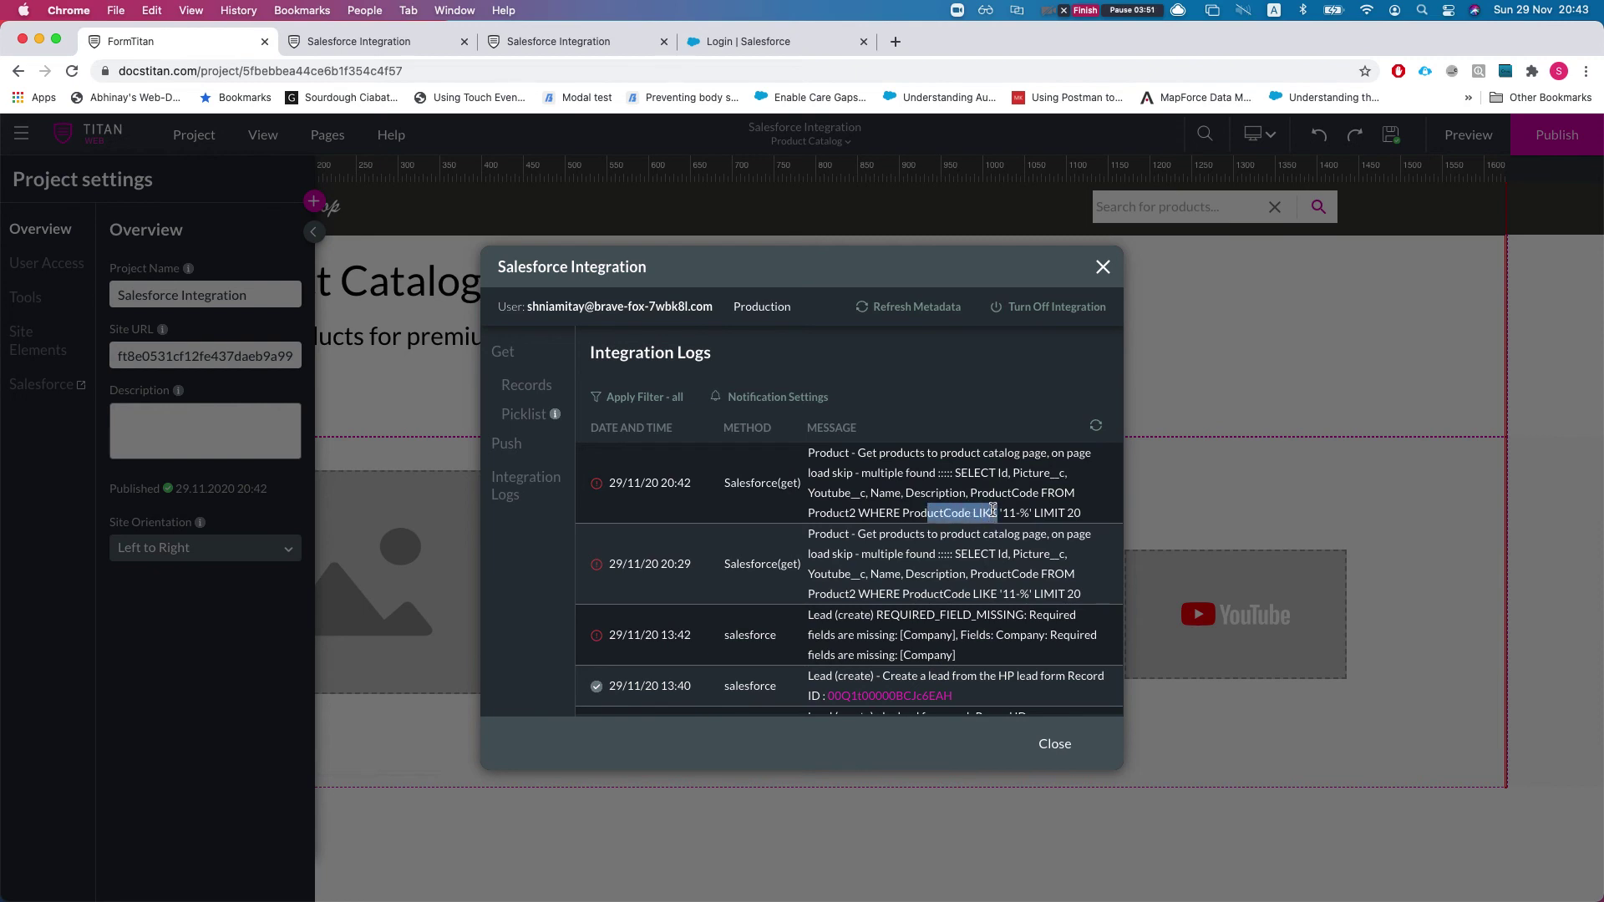
left_click(919, 515)
left_click_drag(888, 516, 1086, 518)
left_click(1041, 512)
left_click(773, 534)
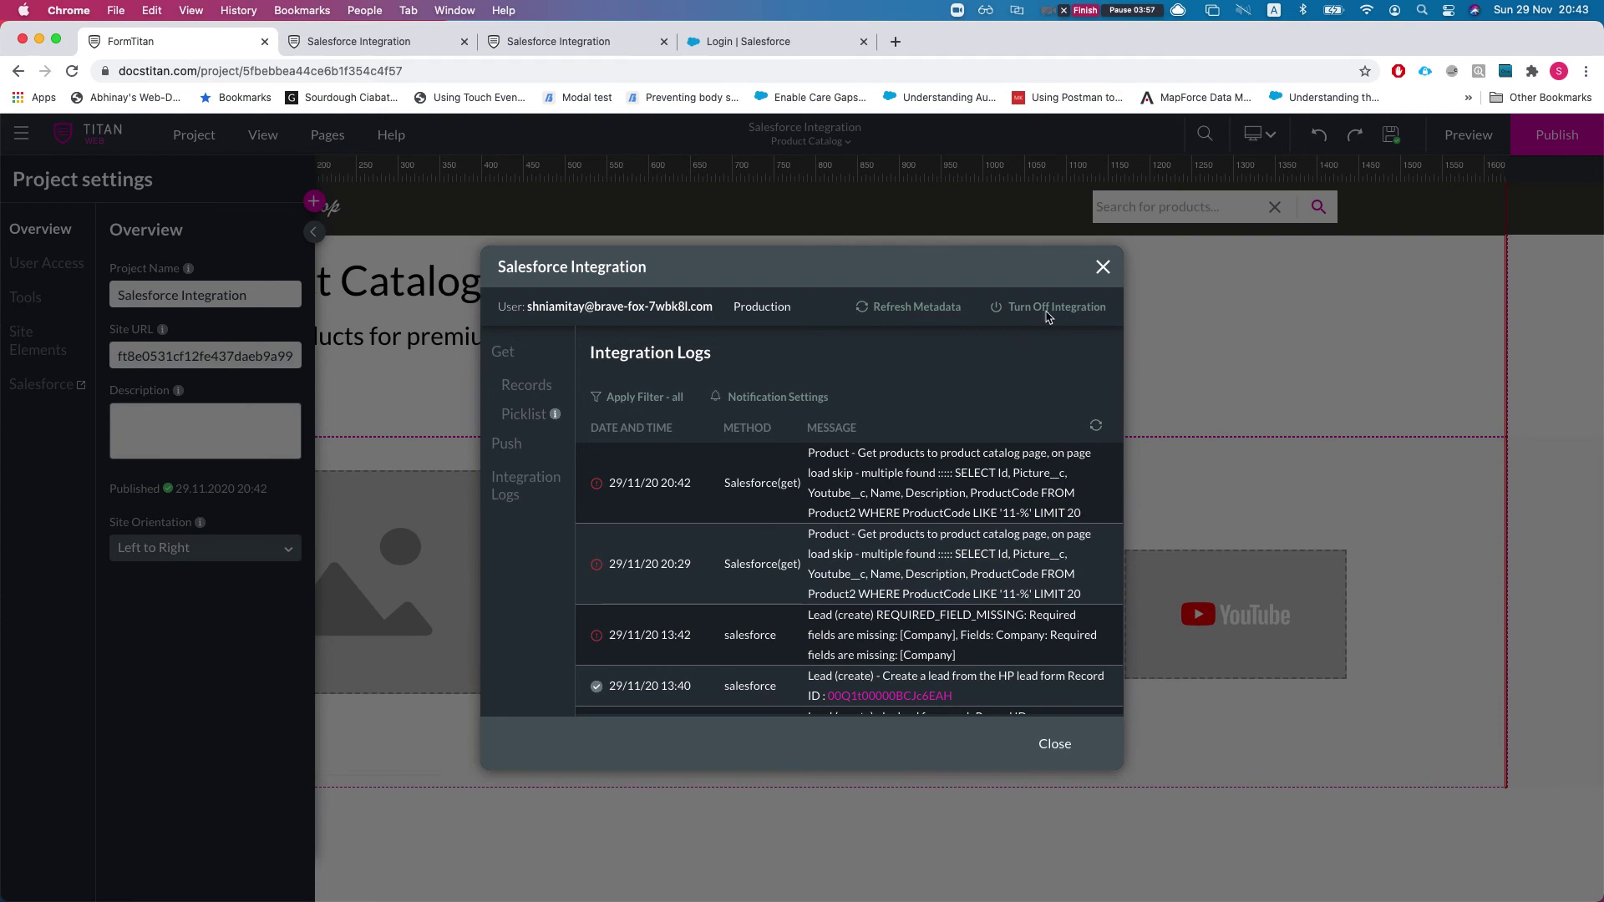
left_click(1102, 267)
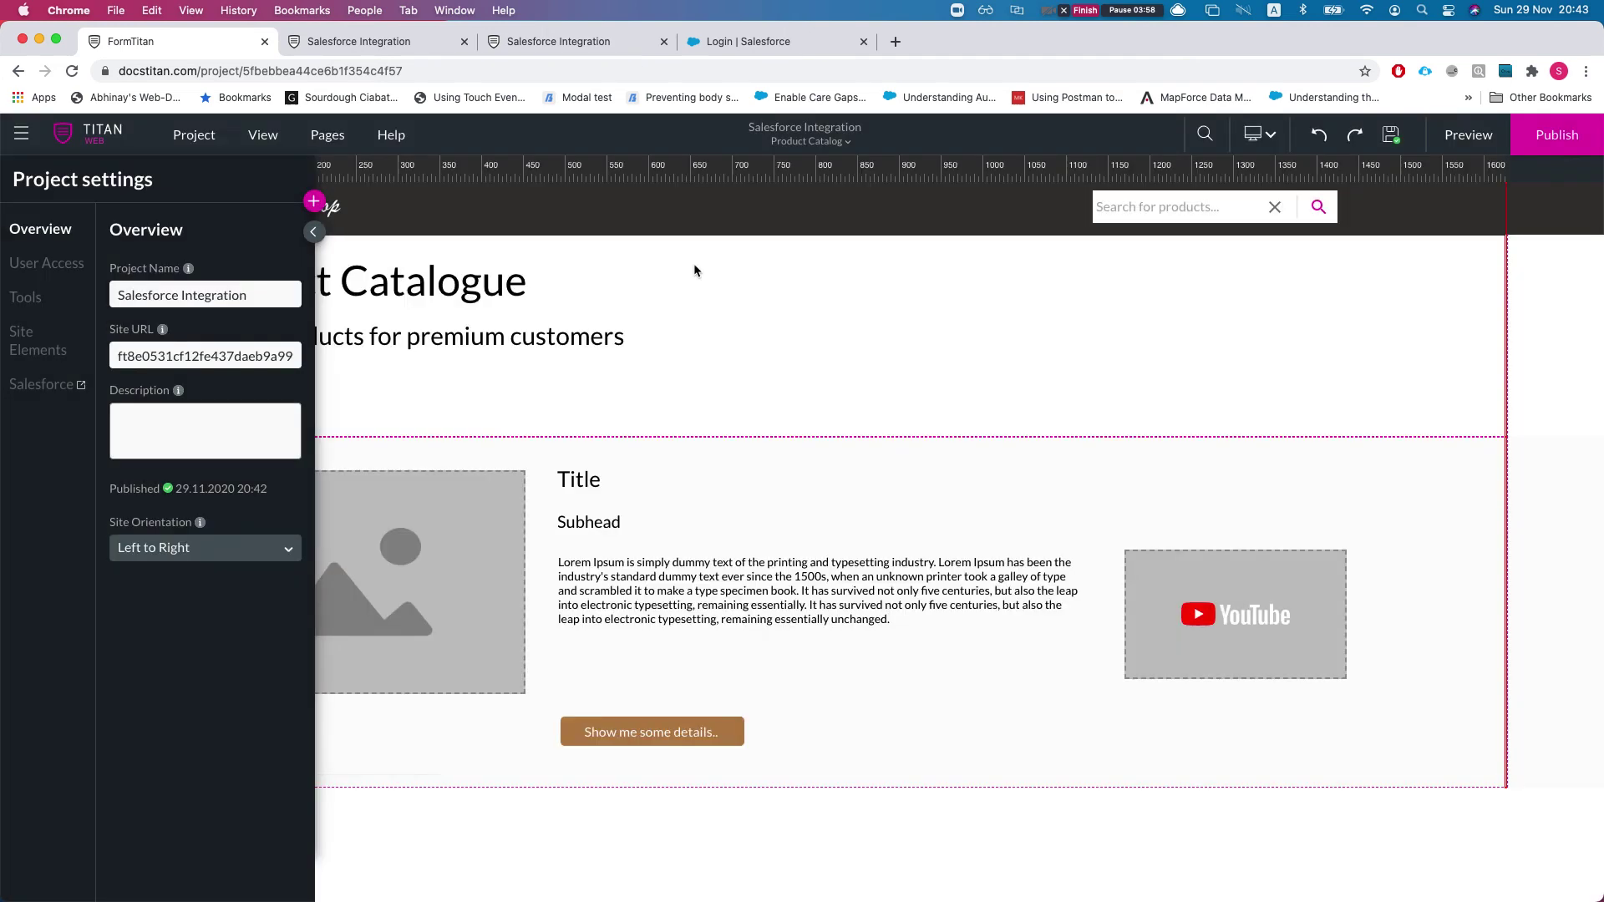
Open the project's style customization and bring up the Salesforce Messages pop-up among the project level elements.
left_click(194, 139)
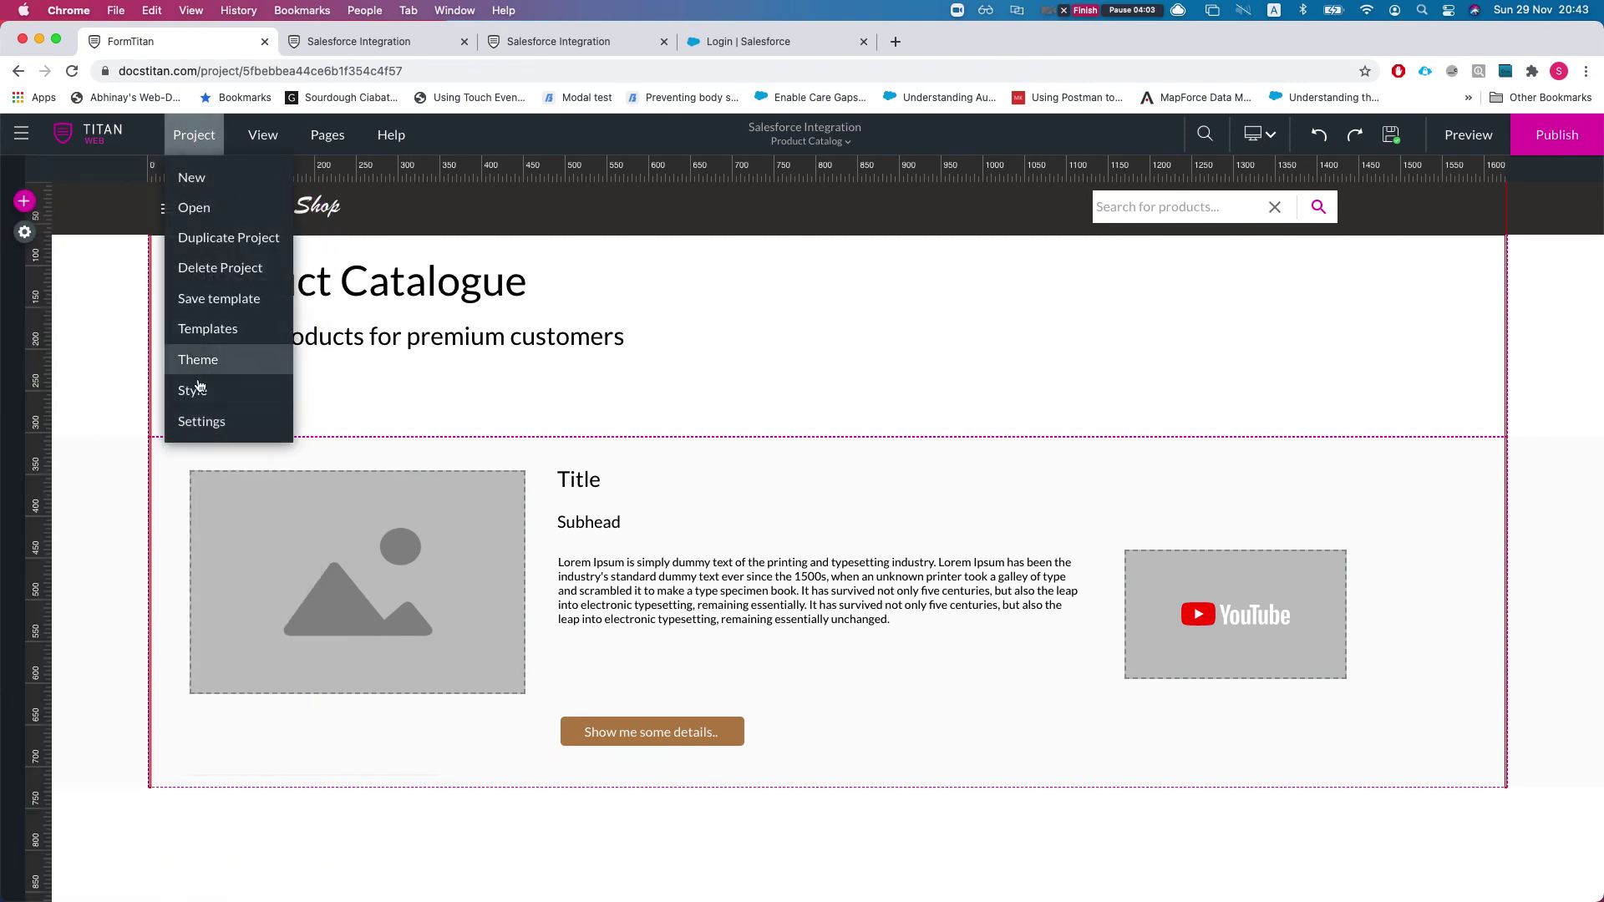
left_click(201, 390)
scroll(1092, 566, "down", 1)
scroll(1061, 468, "up", 1)
left_click(1066, 338)
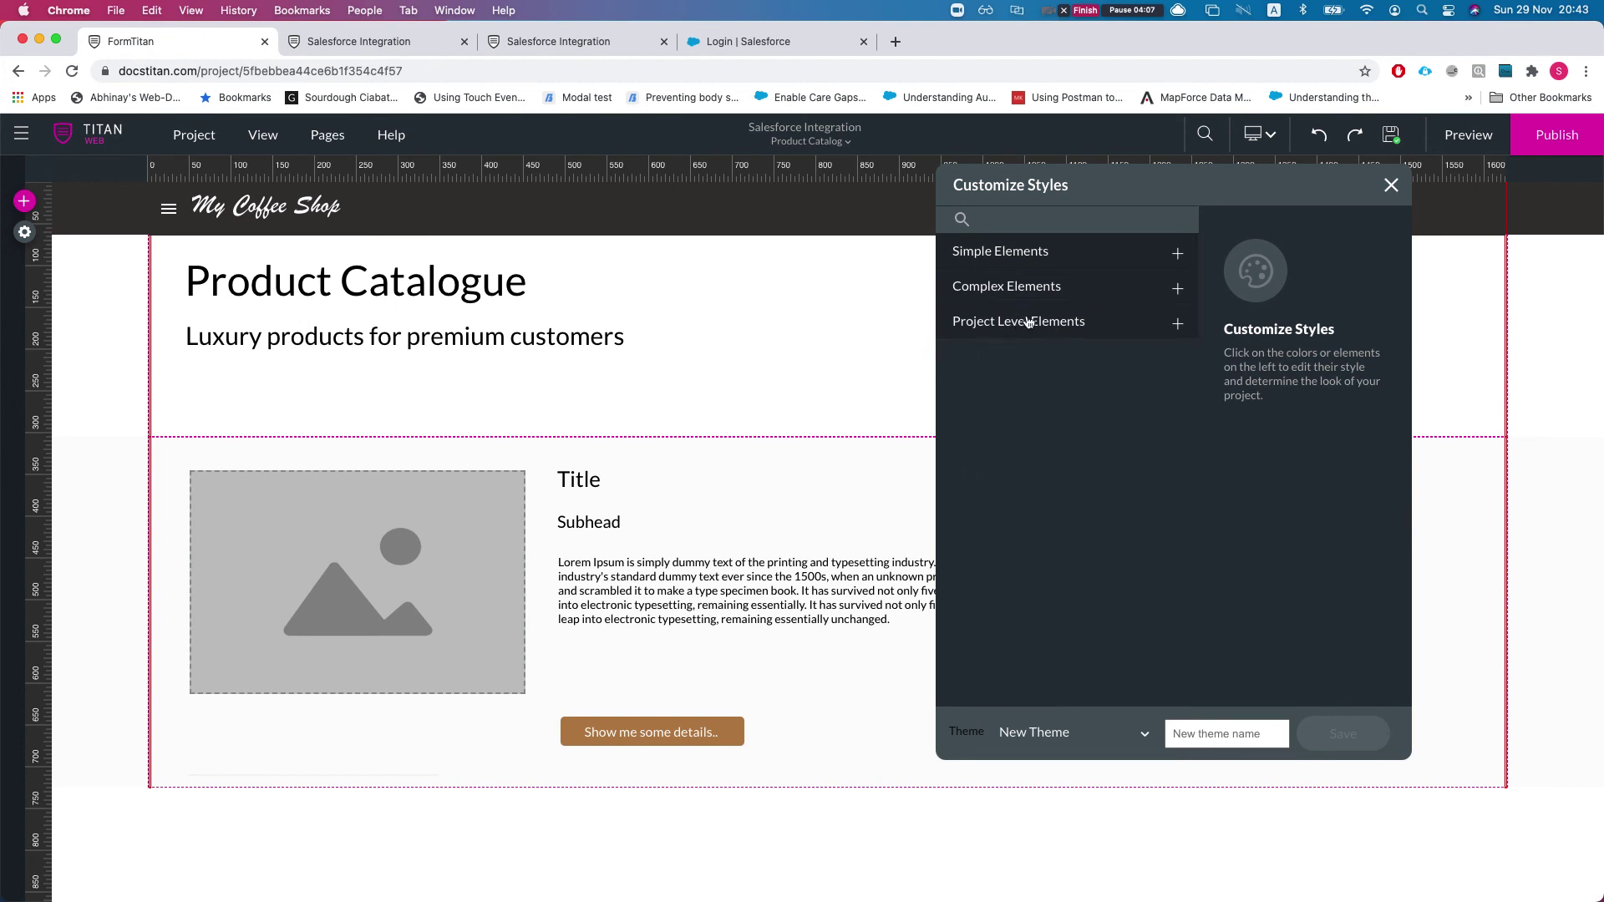
left_click(1031, 325)
scroll(1042, 556, "down", 1)
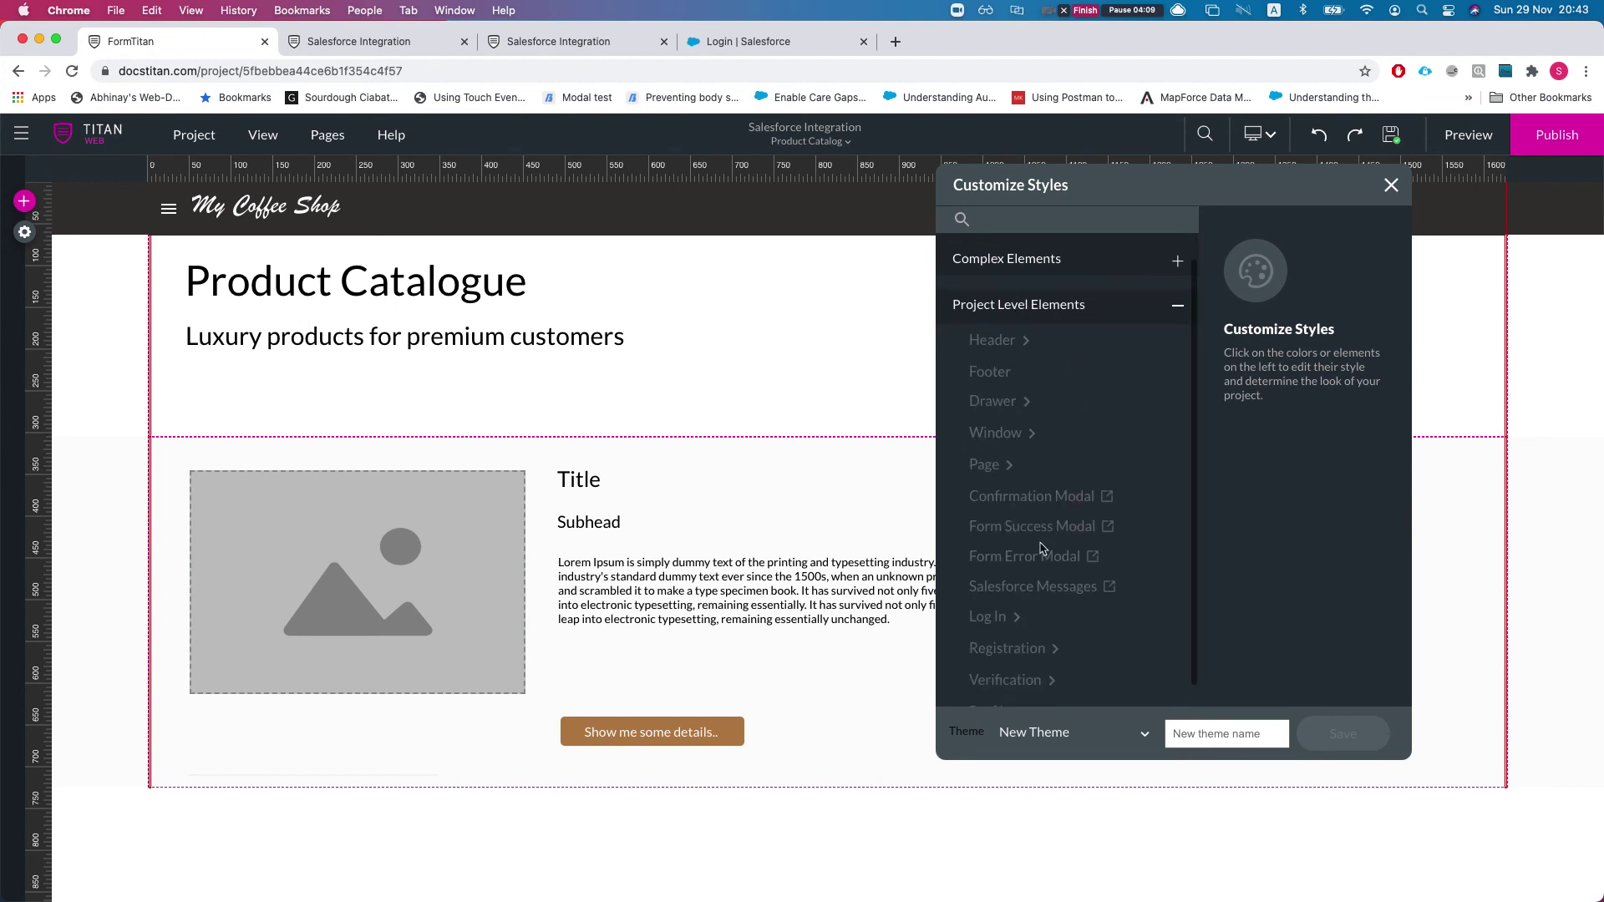
left_click(1034, 595)
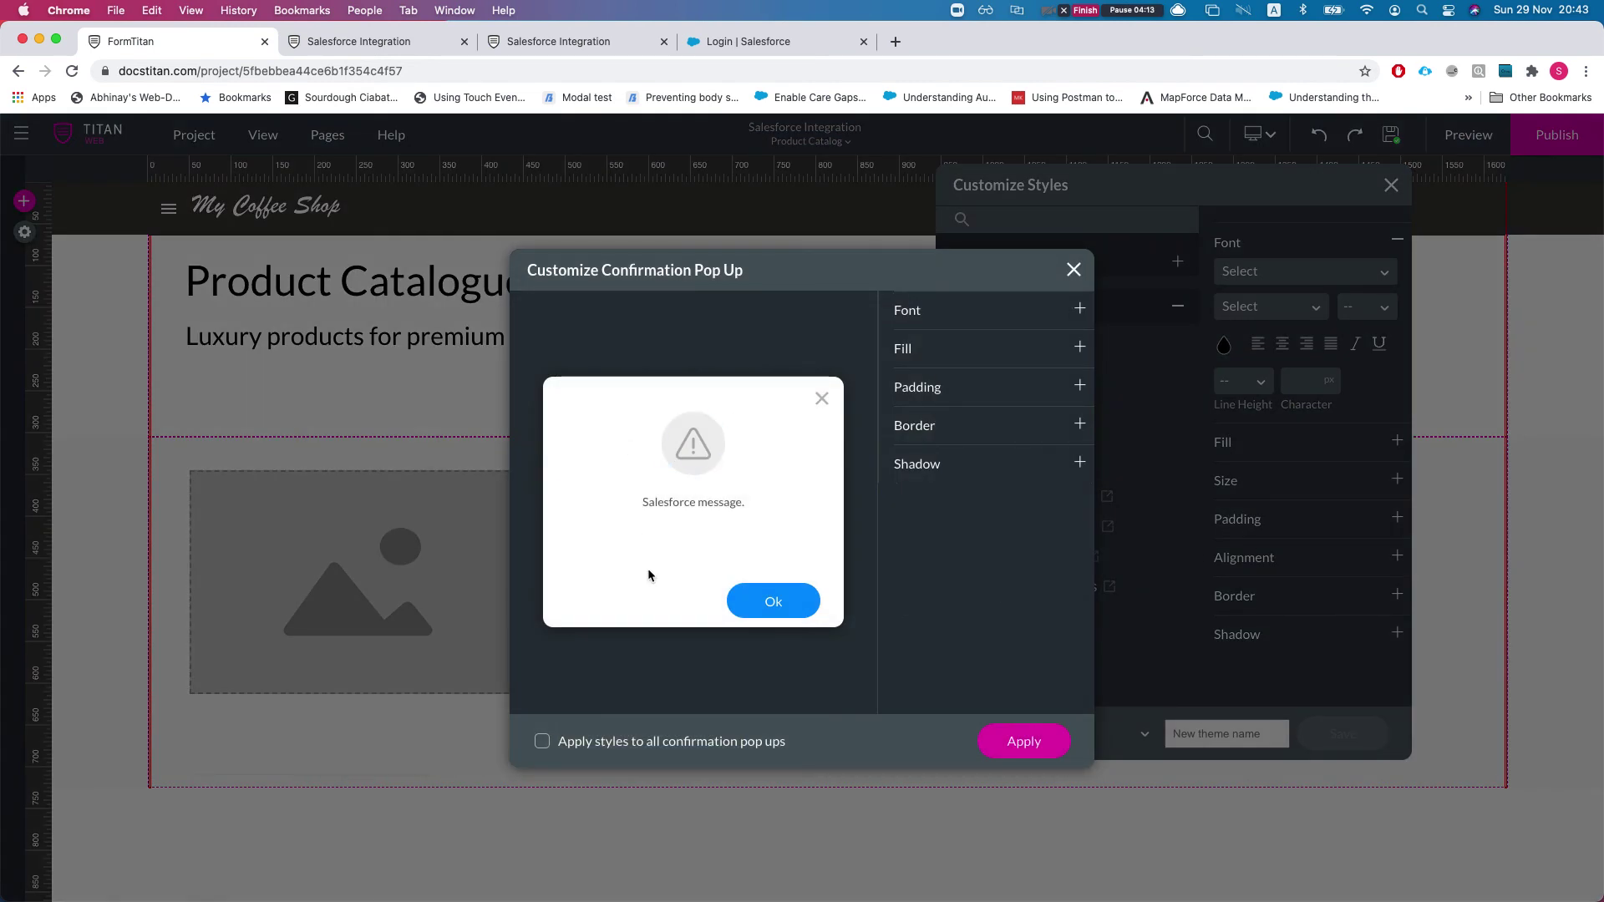
Fill the Salesforce message pop-up with solid pink, about #E0A4A4, apply the style and close the style customization.
left_click(909, 351)
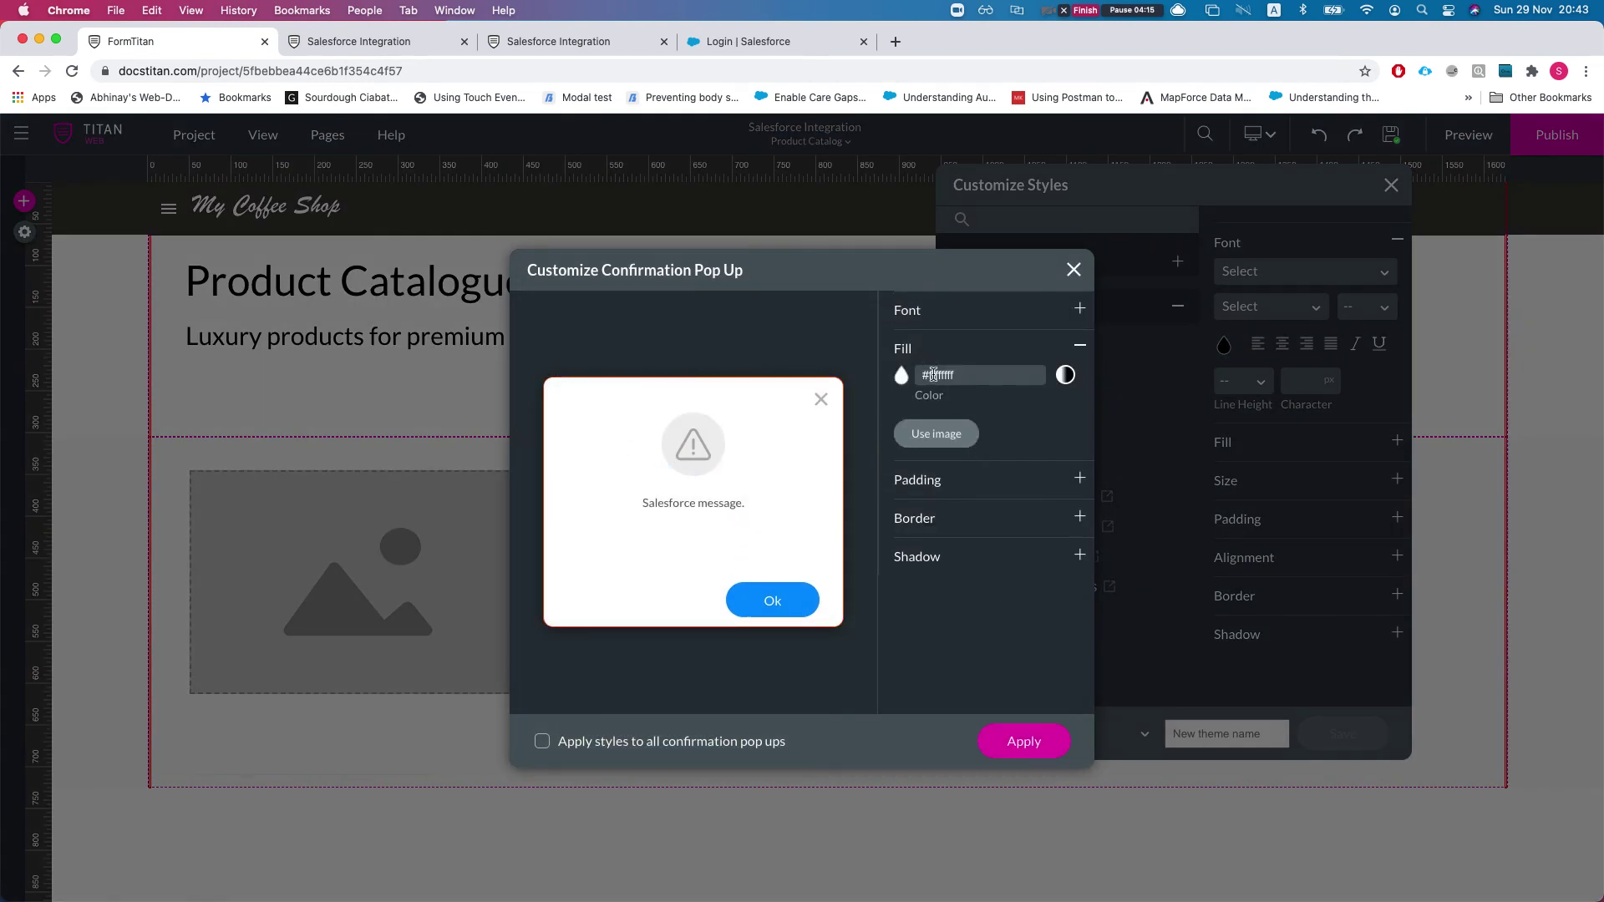
left_click(901, 376)
mouse_move(839, 439)
left_mouse_down()
mouse_move(879, 425)
mouse_move(857, 425)
left_mouse_up()
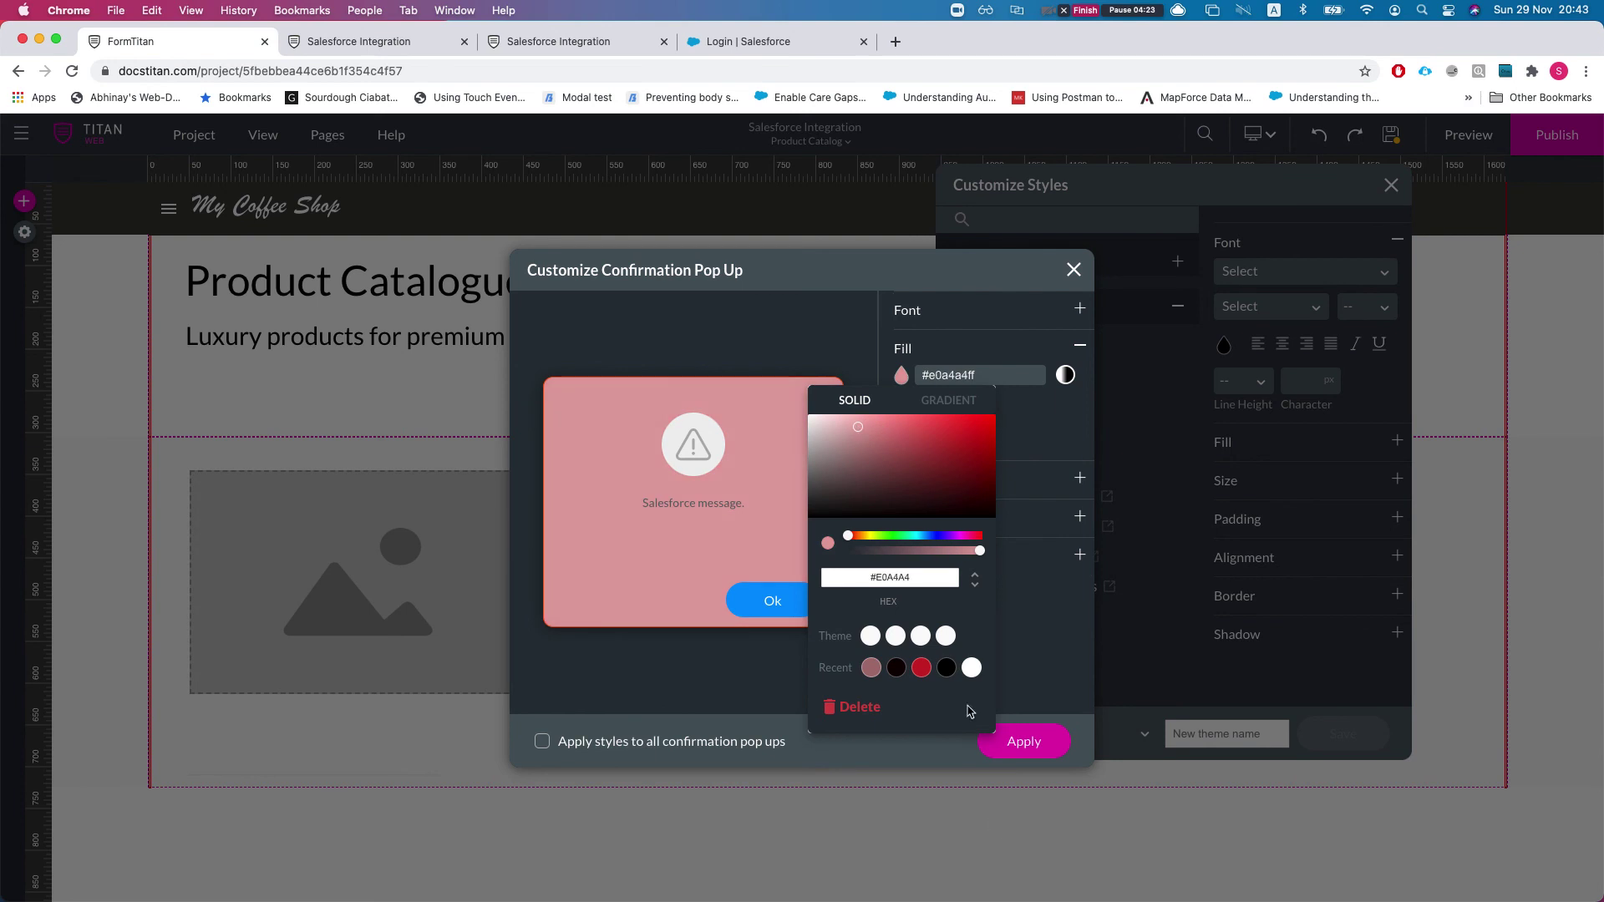
left_click(769, 608)
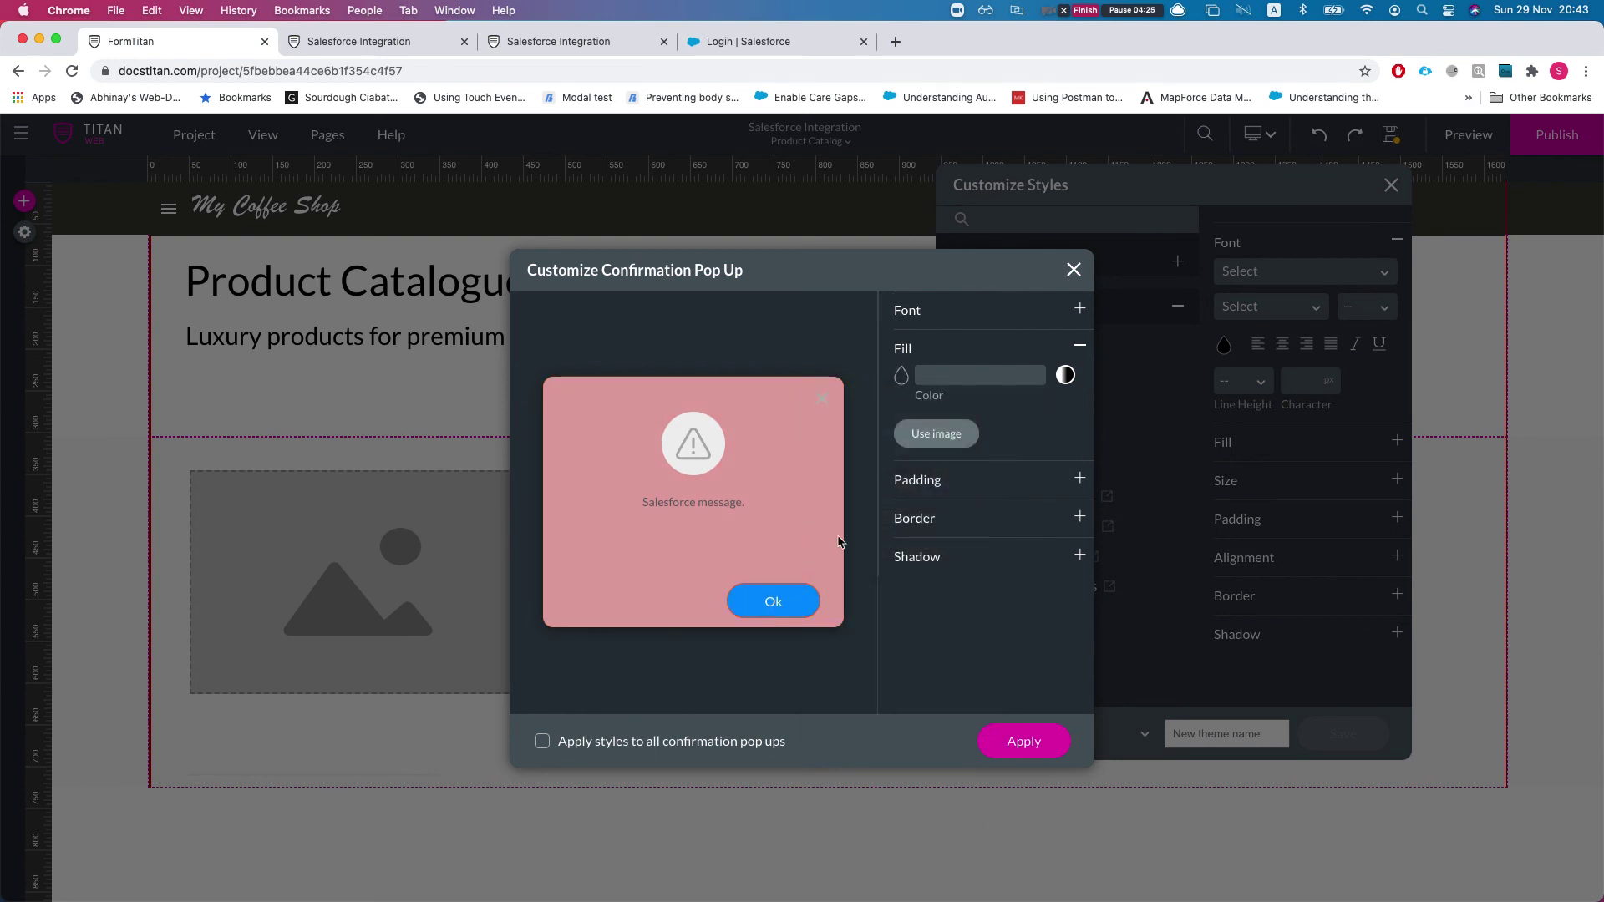
left_click(1014, 744)
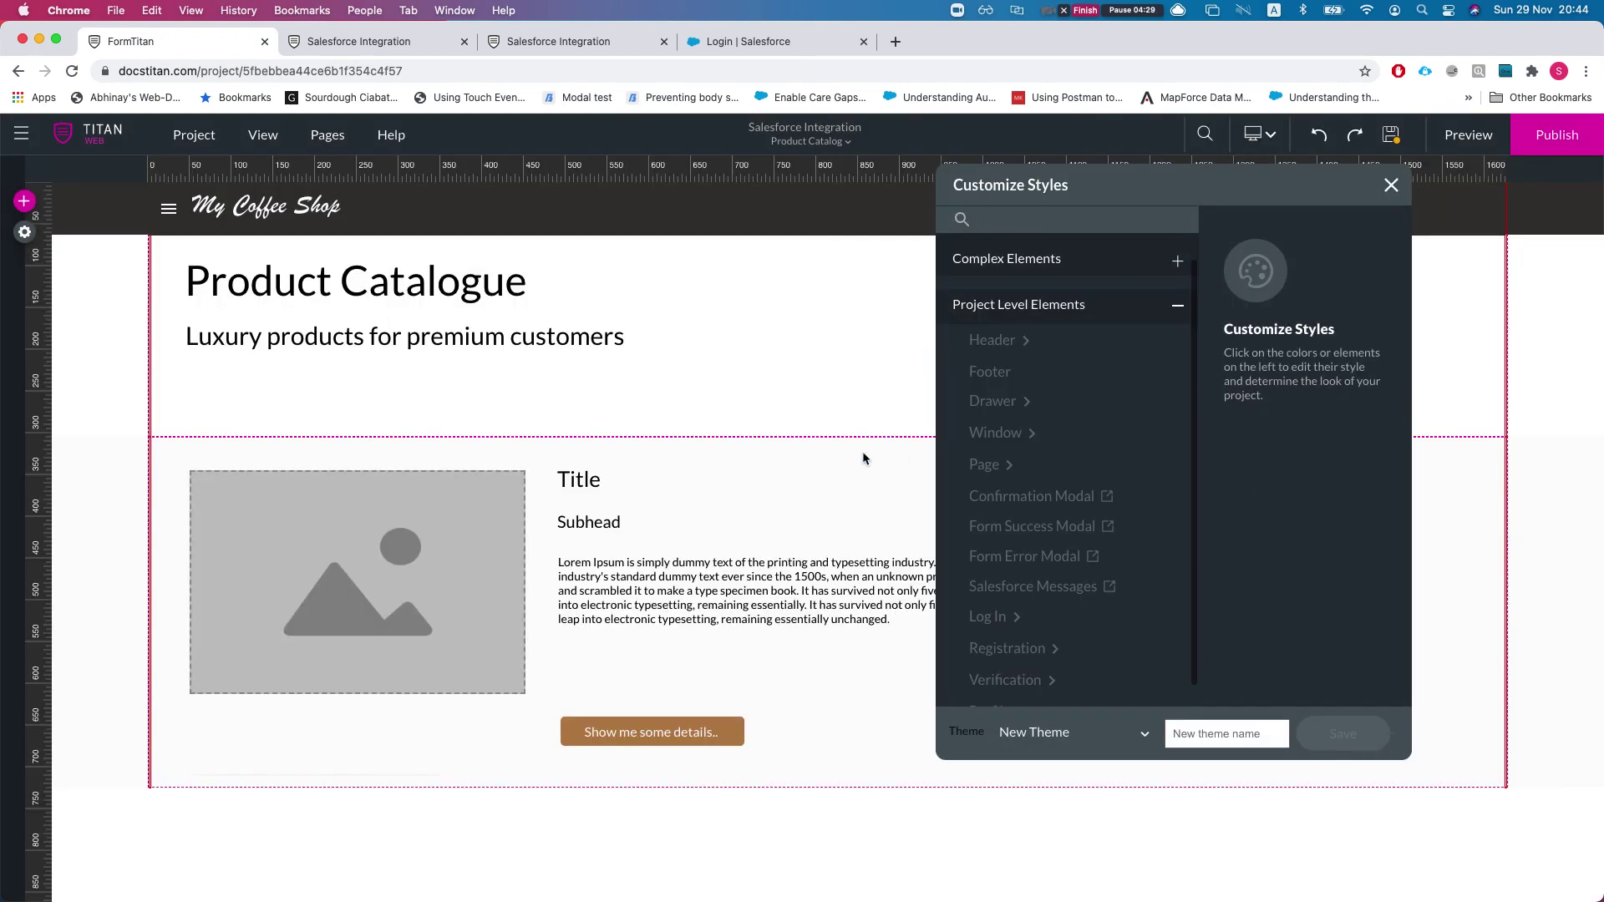
left_click(1393, 185)
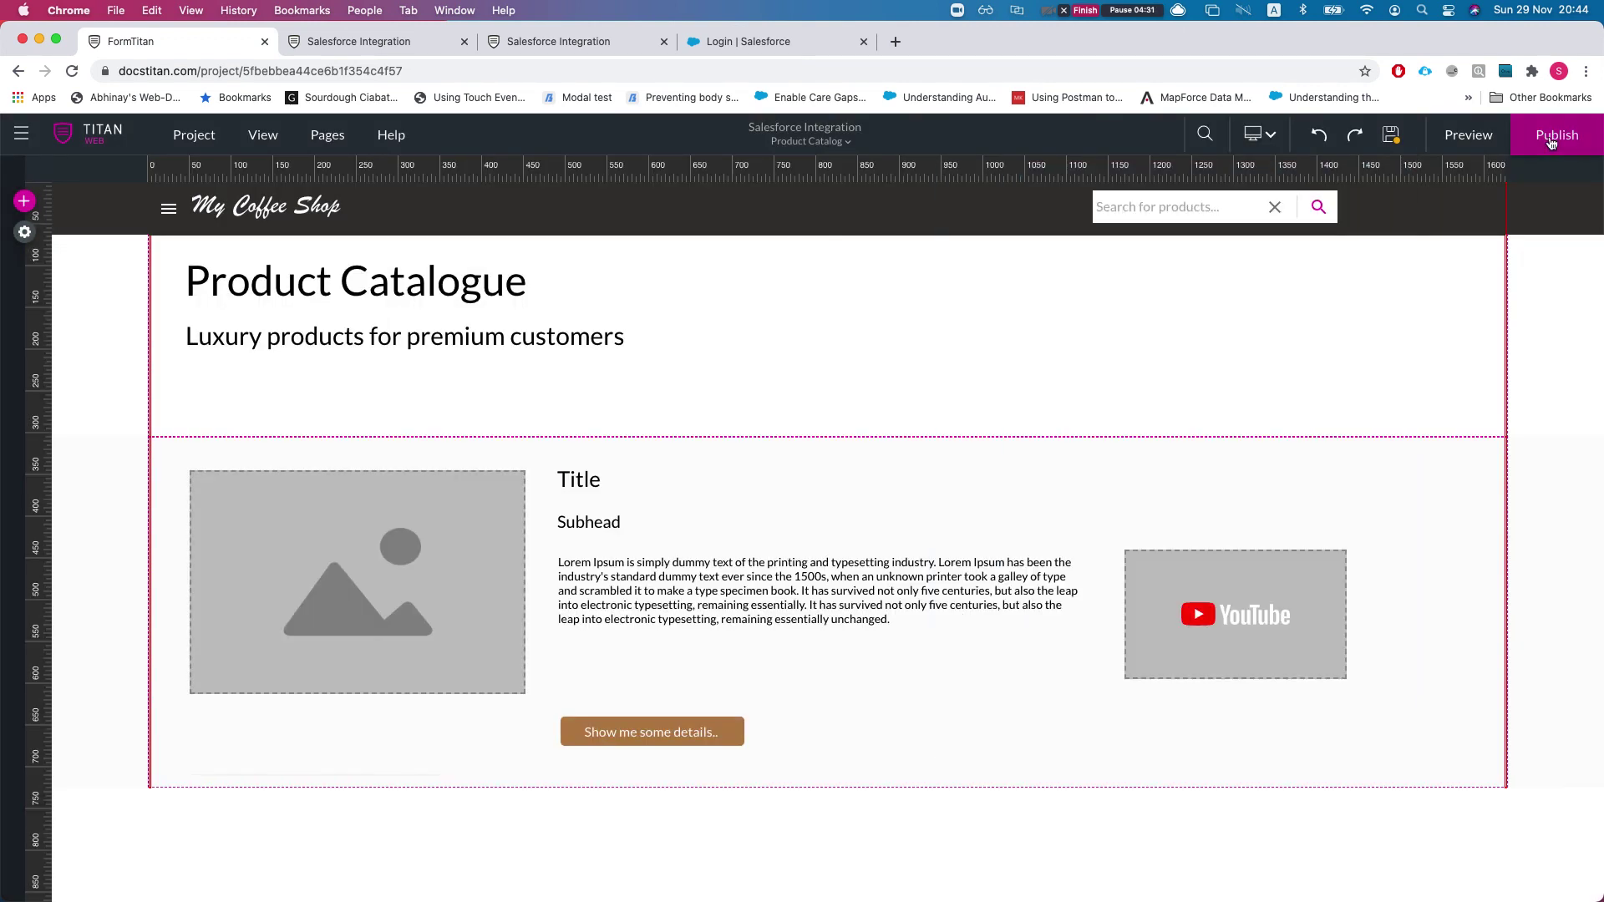
Reopen the Product get-record integration from the project's Salesforce settings and show its conditions.
left_click(24, 232)
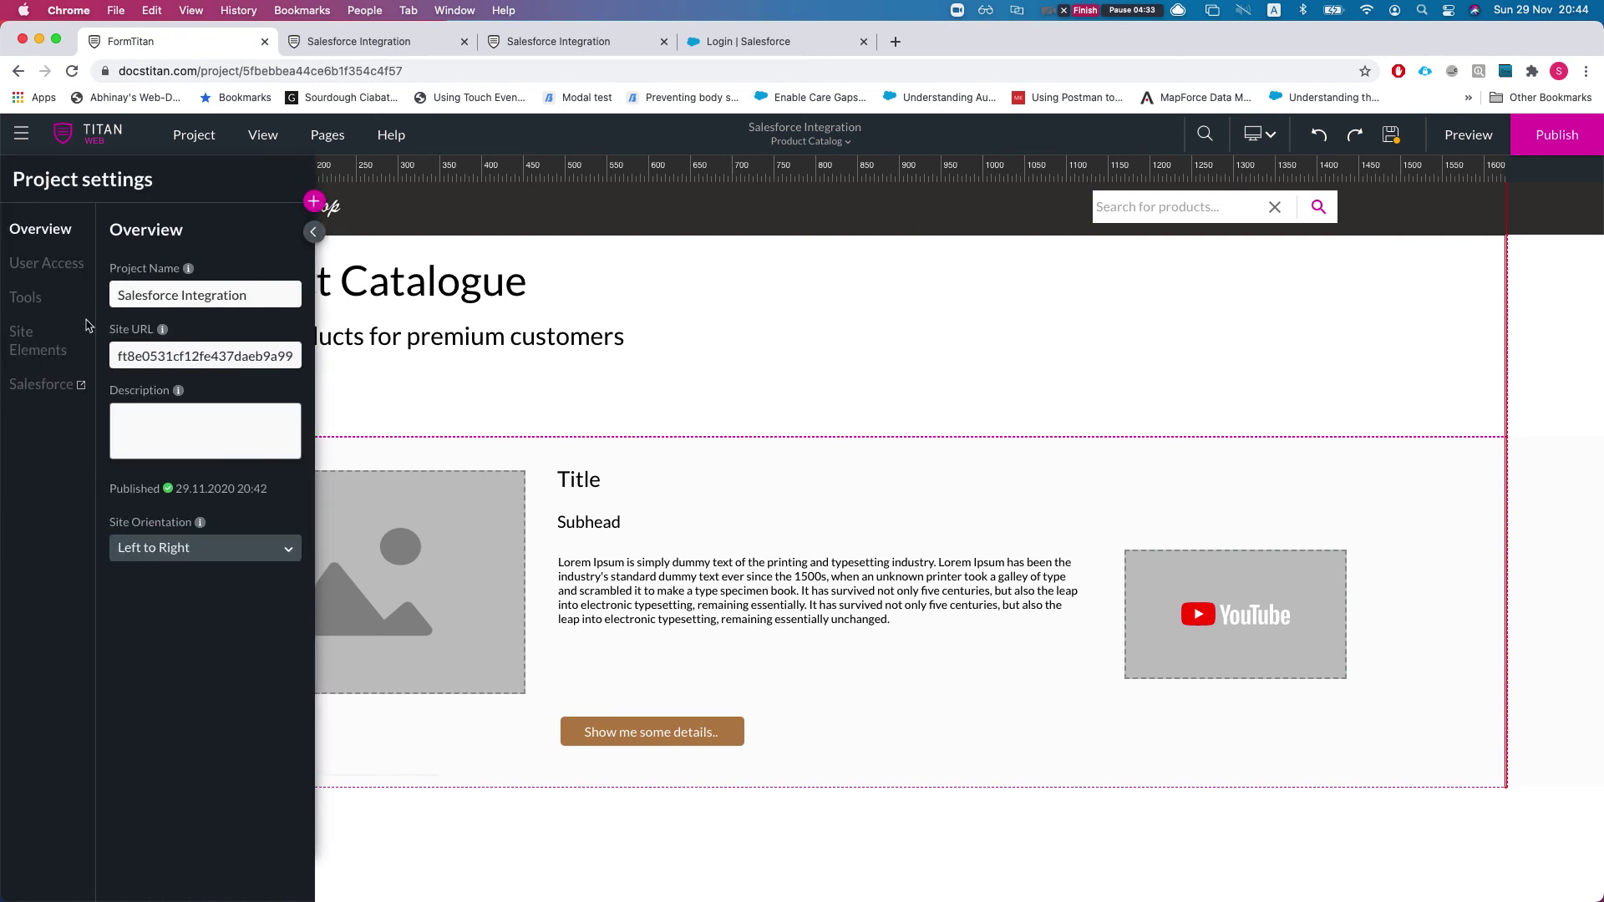
left_click(37, 385)
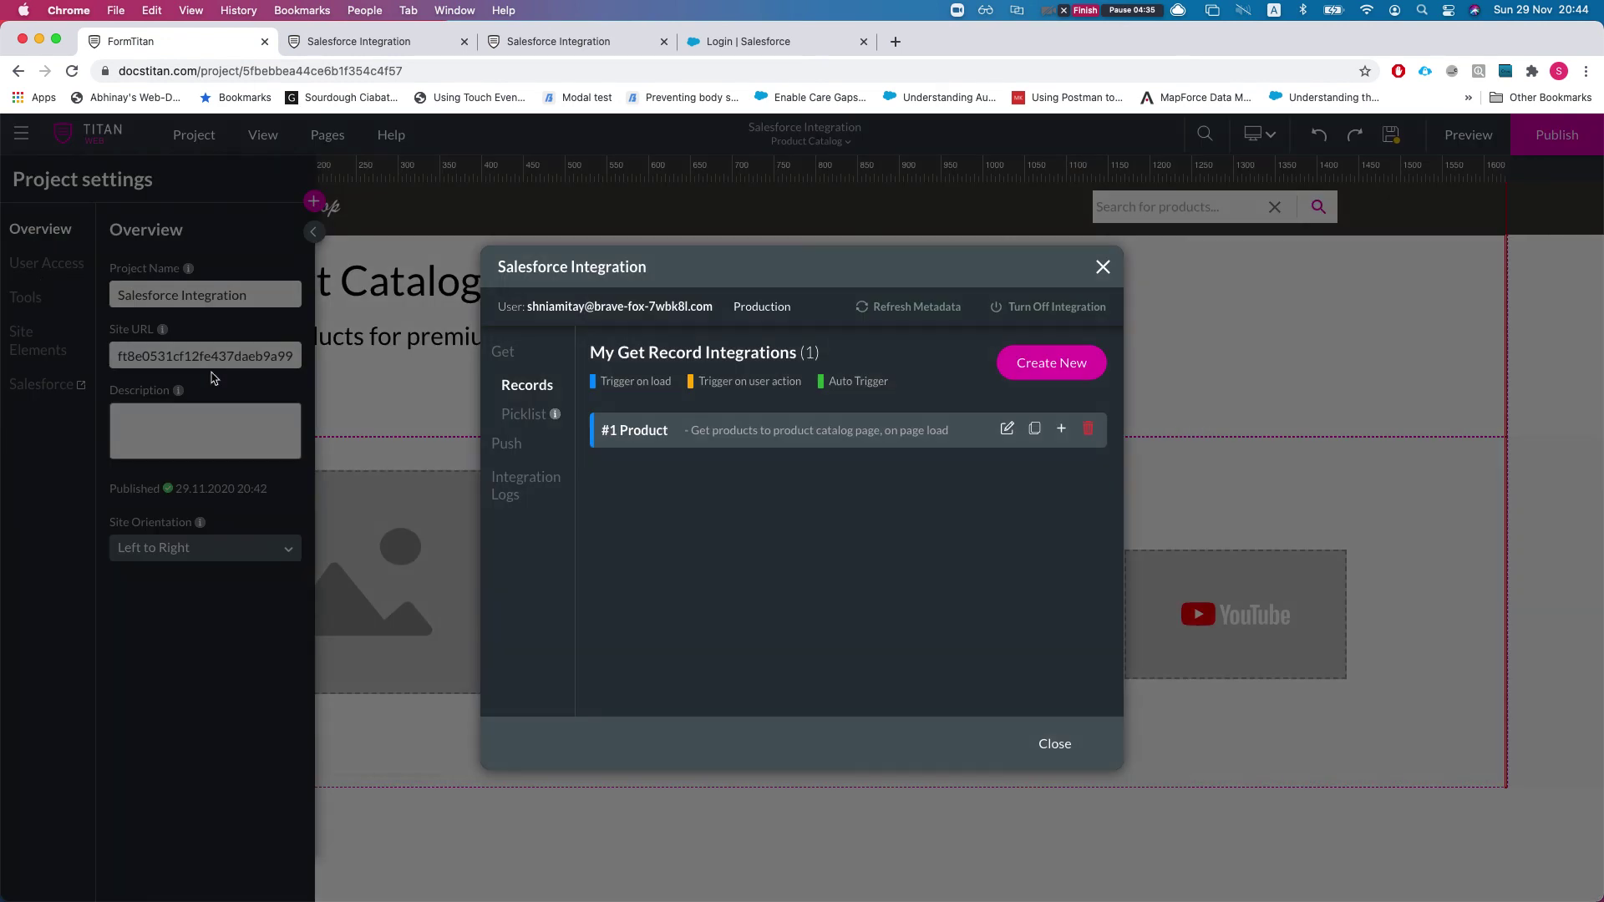
left_click(1007, 428)
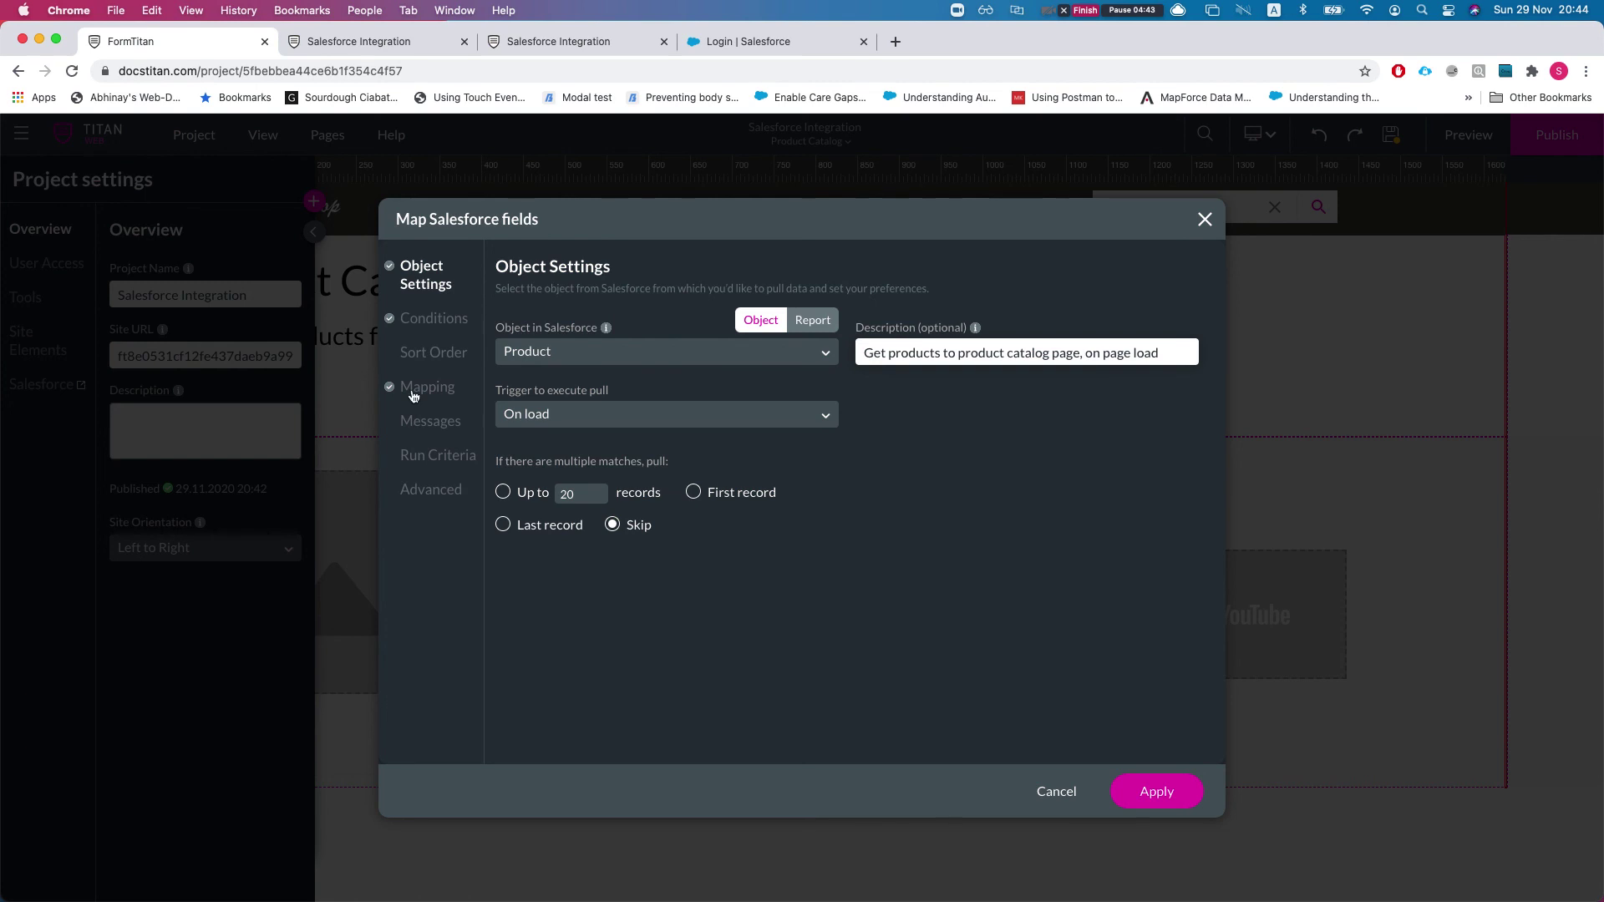
left_click(427, 331)
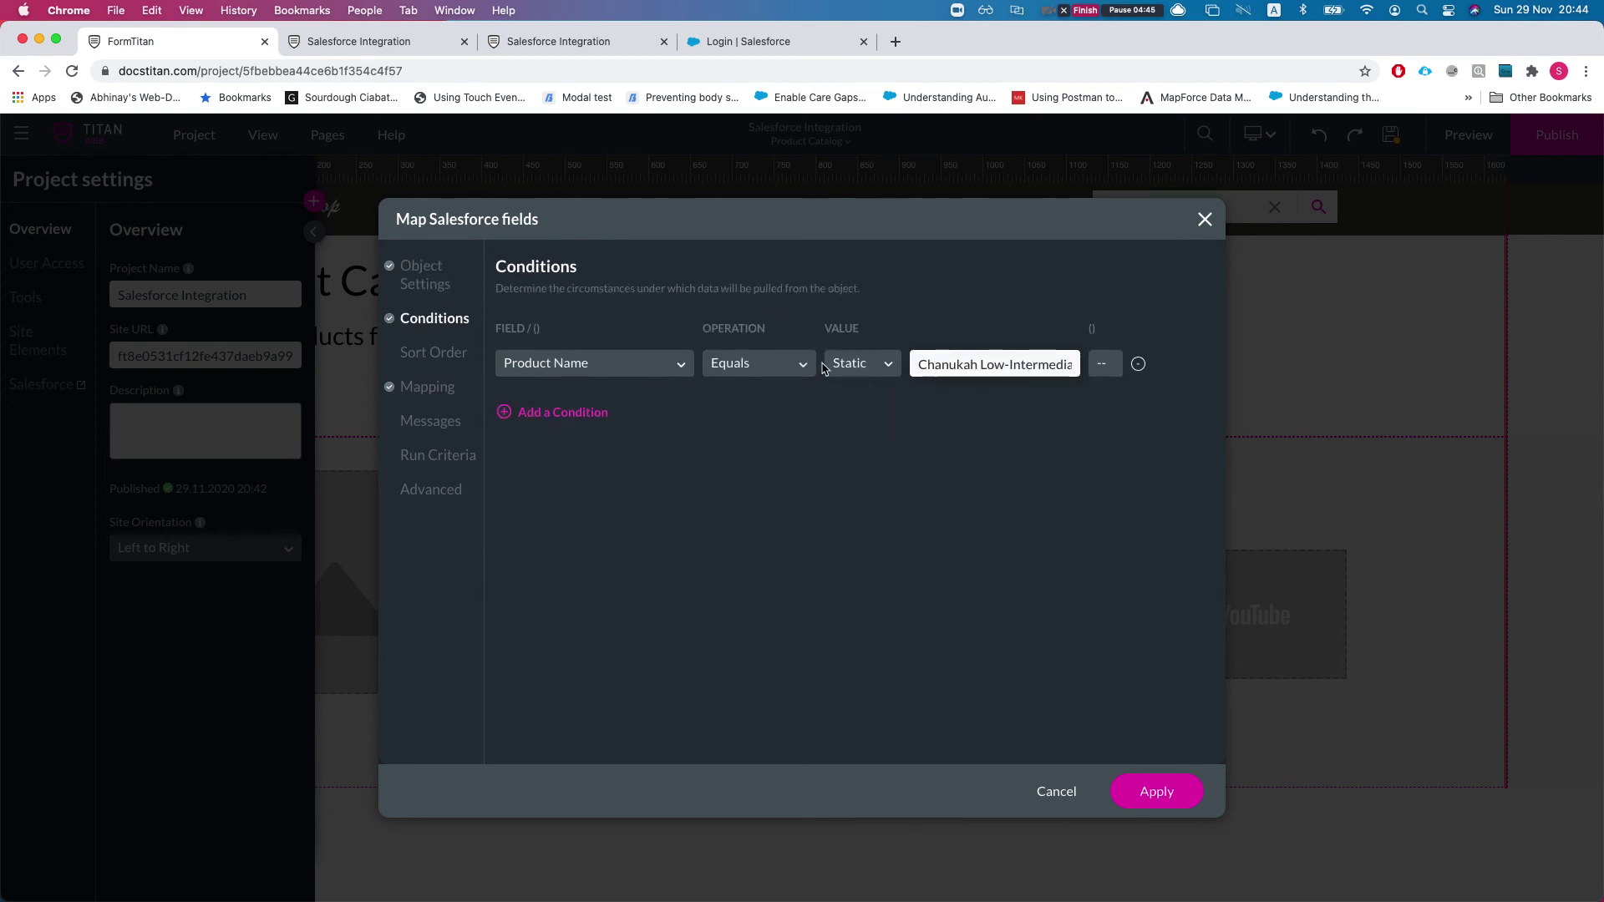
Change the condition's field to Product Code and its operation to Starts With.
left_click(664, 373)
scroll(601, 485, "down", 5)
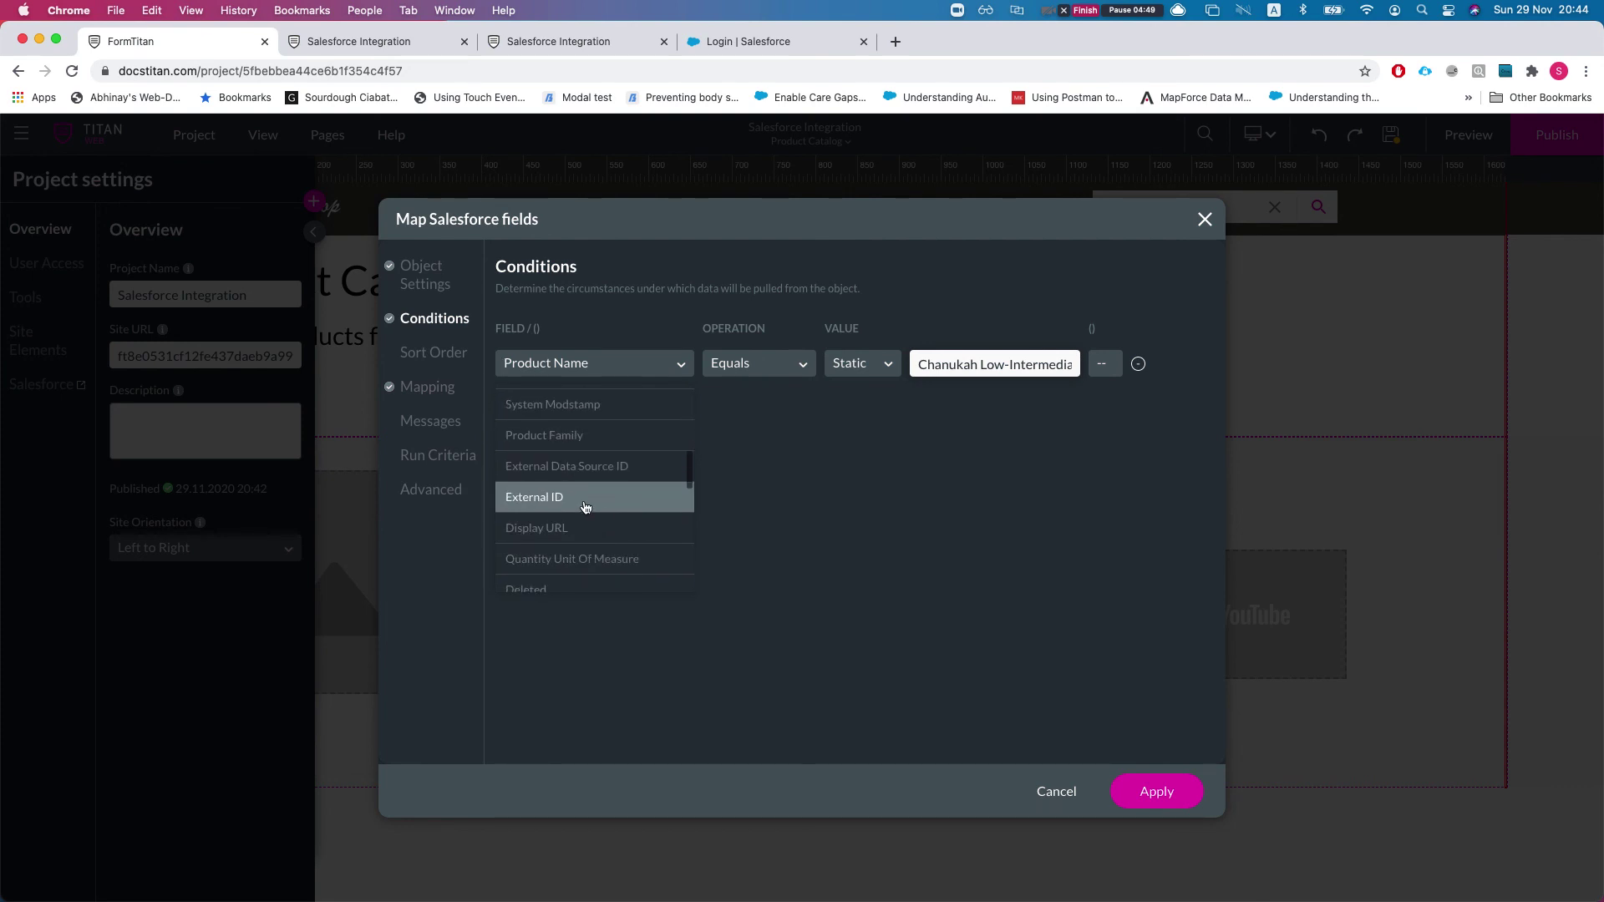
type("product code")
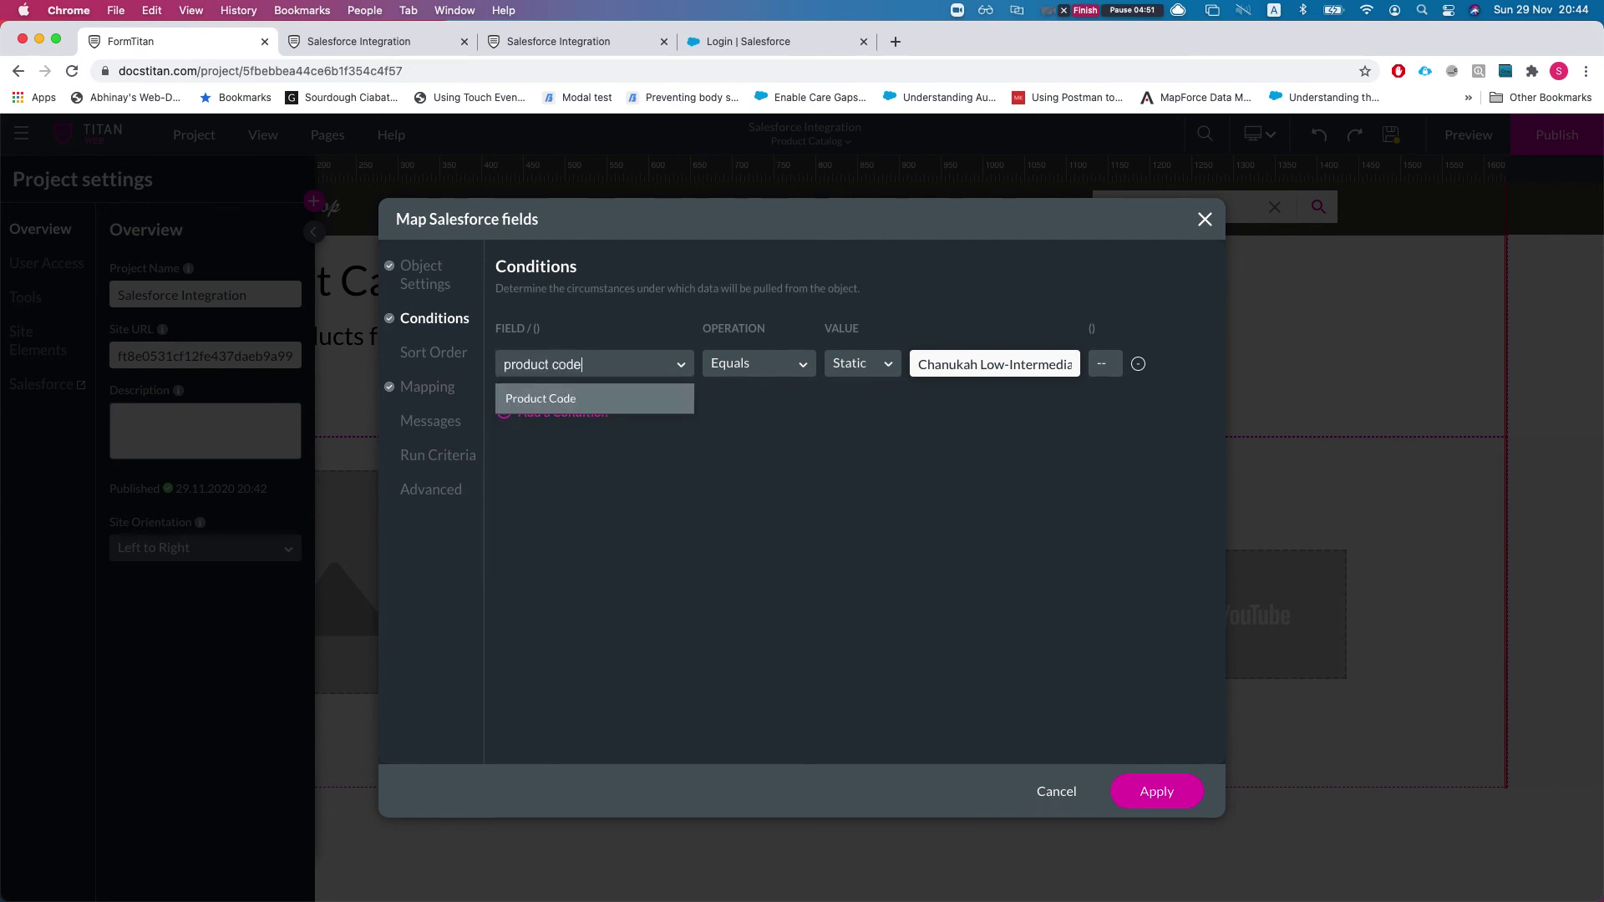
key("Return")
left_click(756, 372)
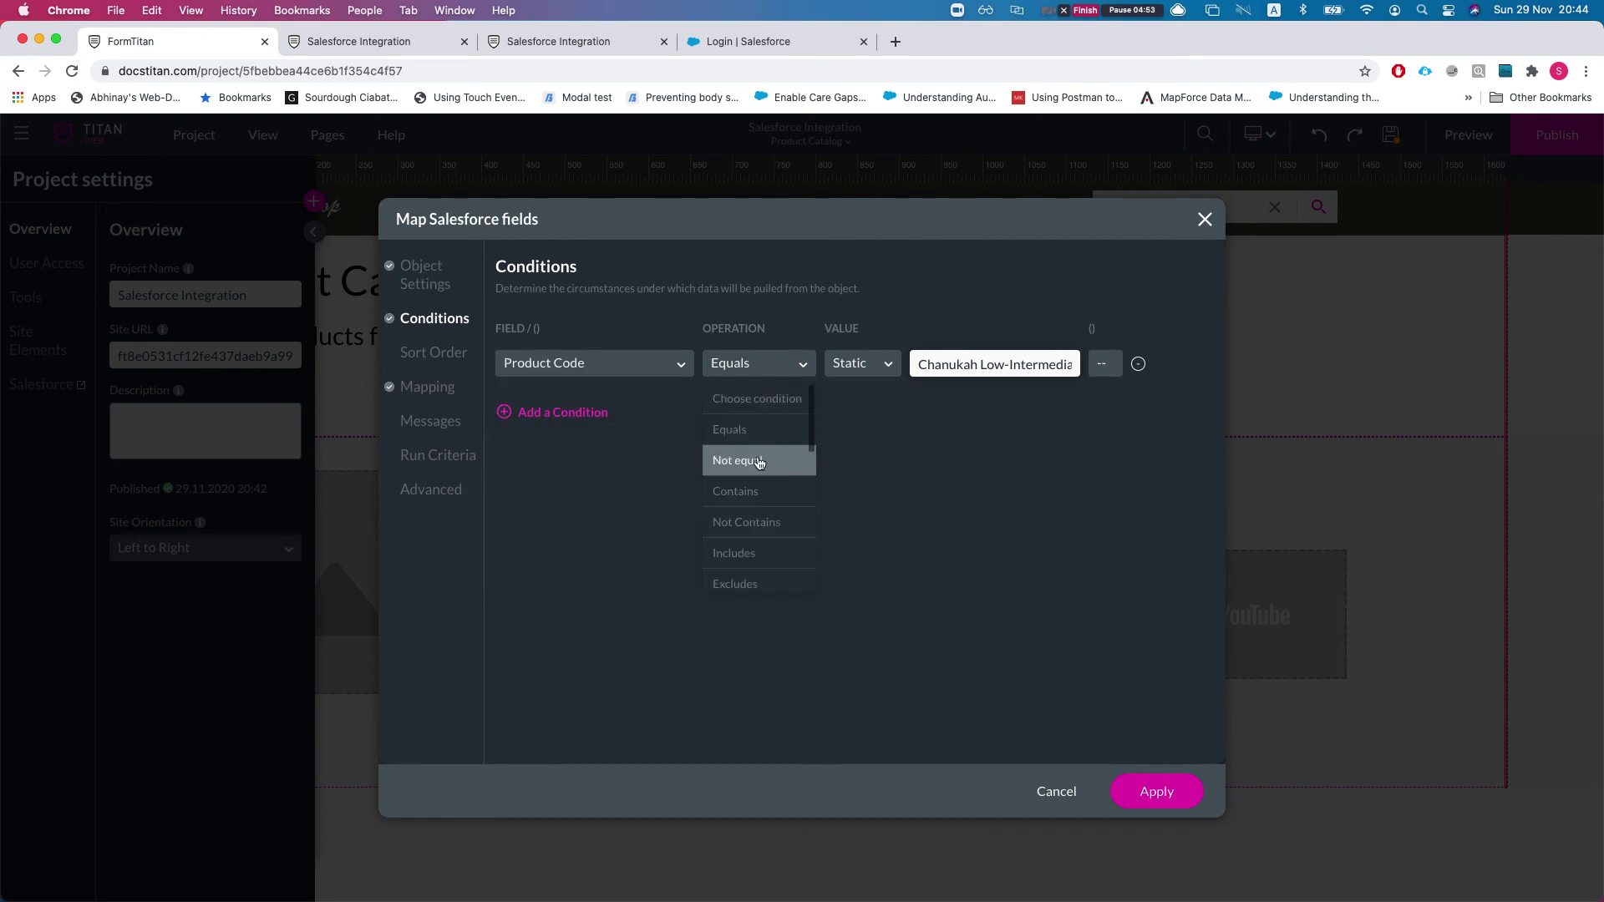
type("str")
key("BackSpace")
key("Return")
Replace the condition's static value with "11-" and apply the field mapping.
triple_click(994, 370)
key("BackSpace")
type("11")
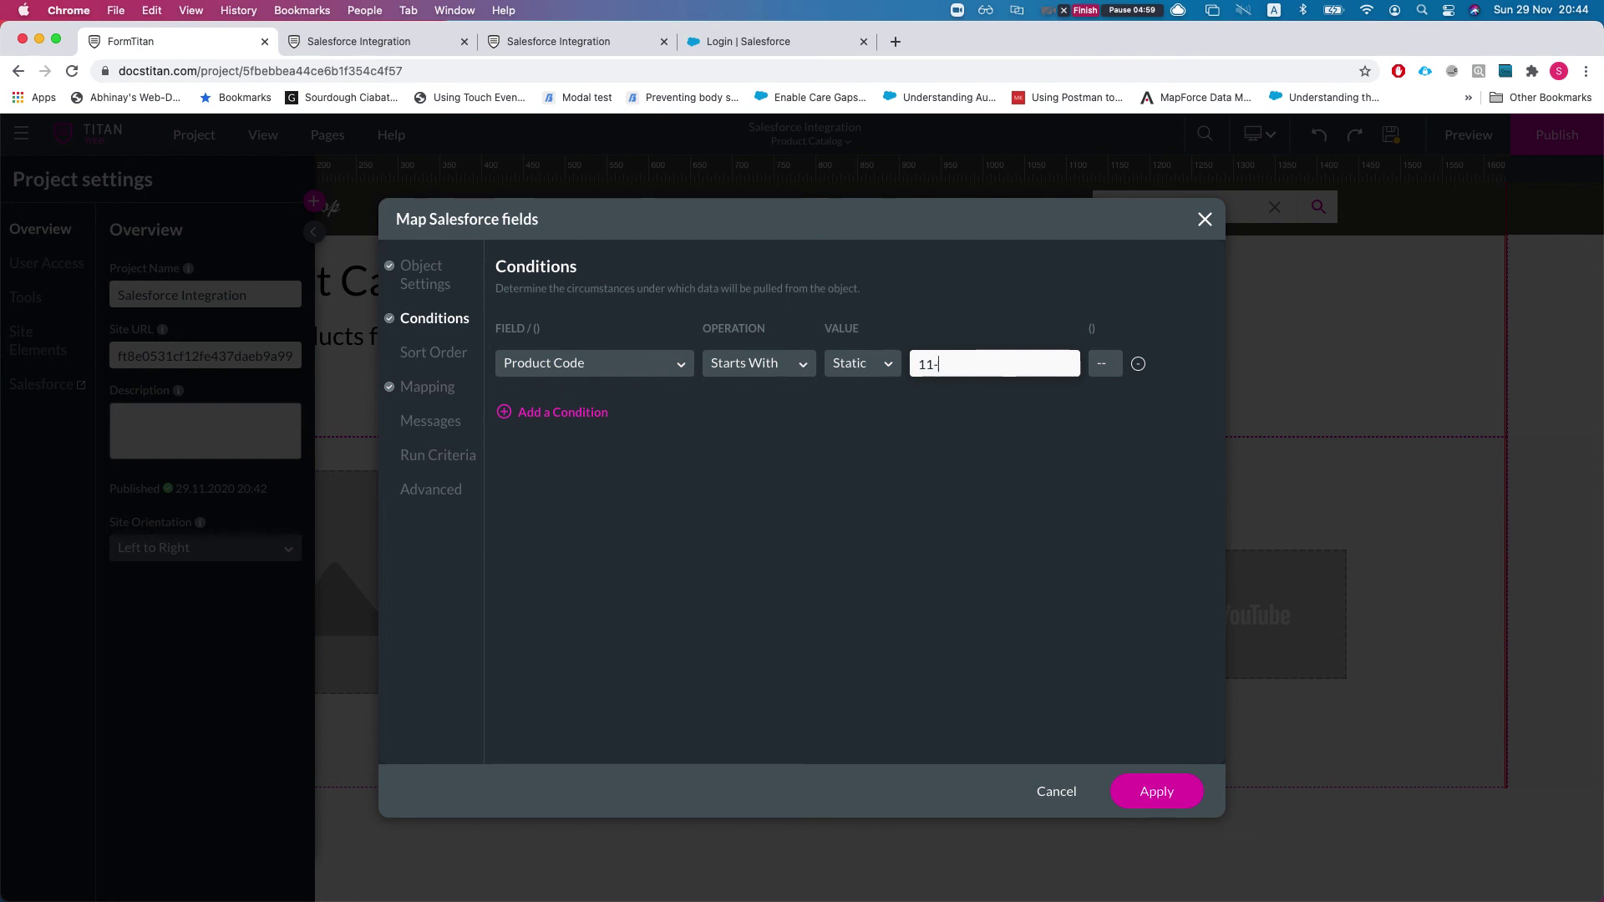
type("-")
left_click(1155, 792)
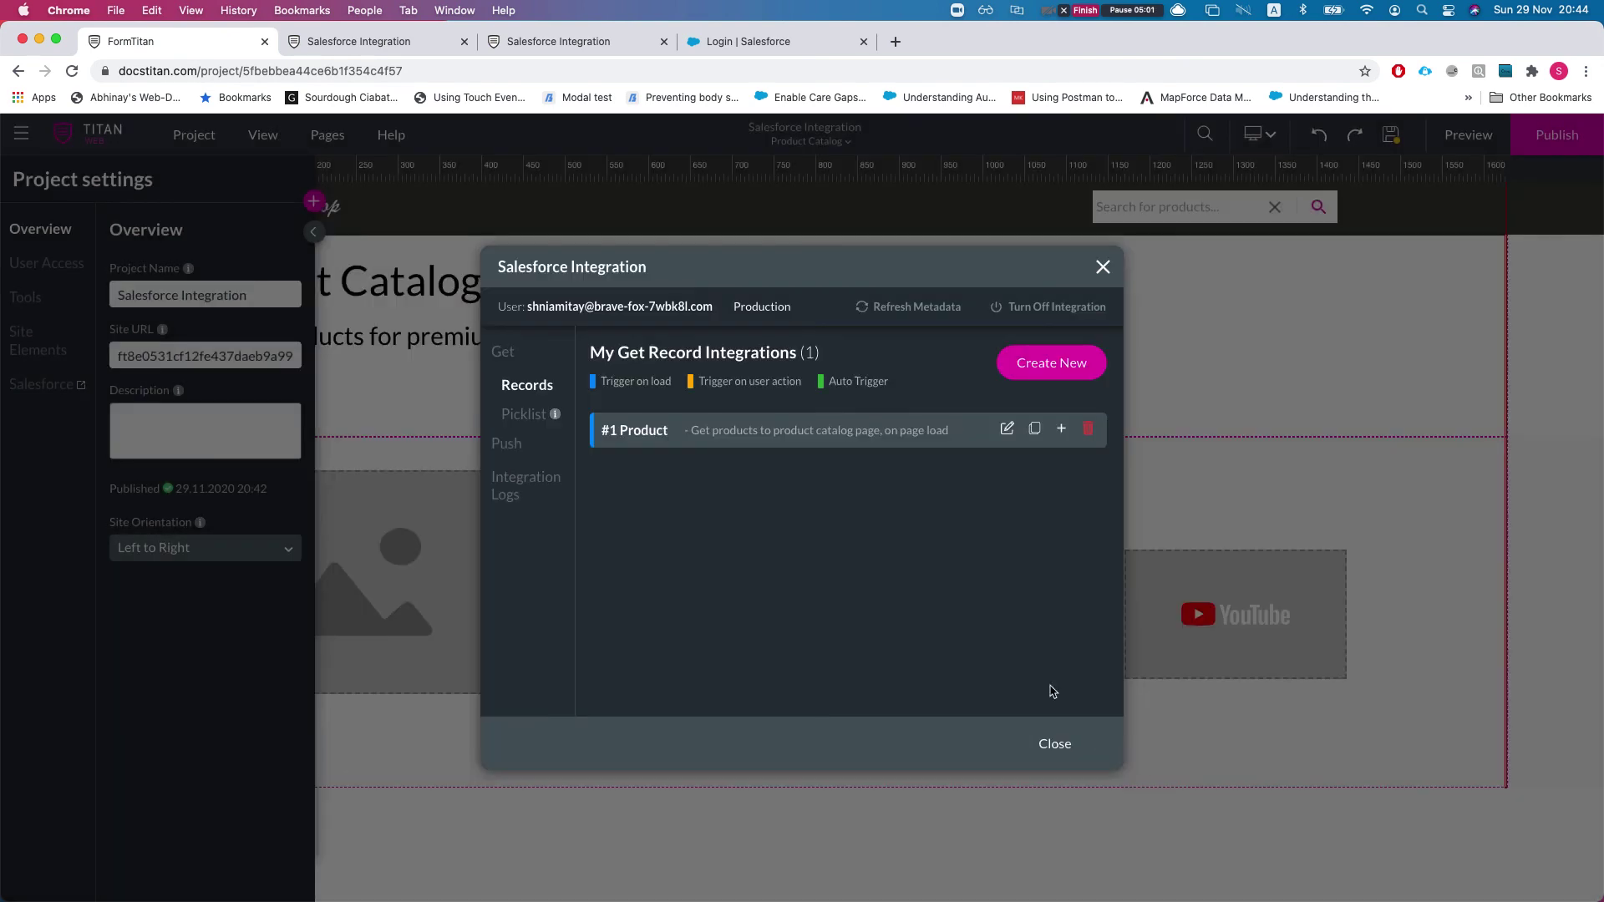
Publish and launch the site with the restyled message, and open its Product Catalog page.
left_click(1045, 745)
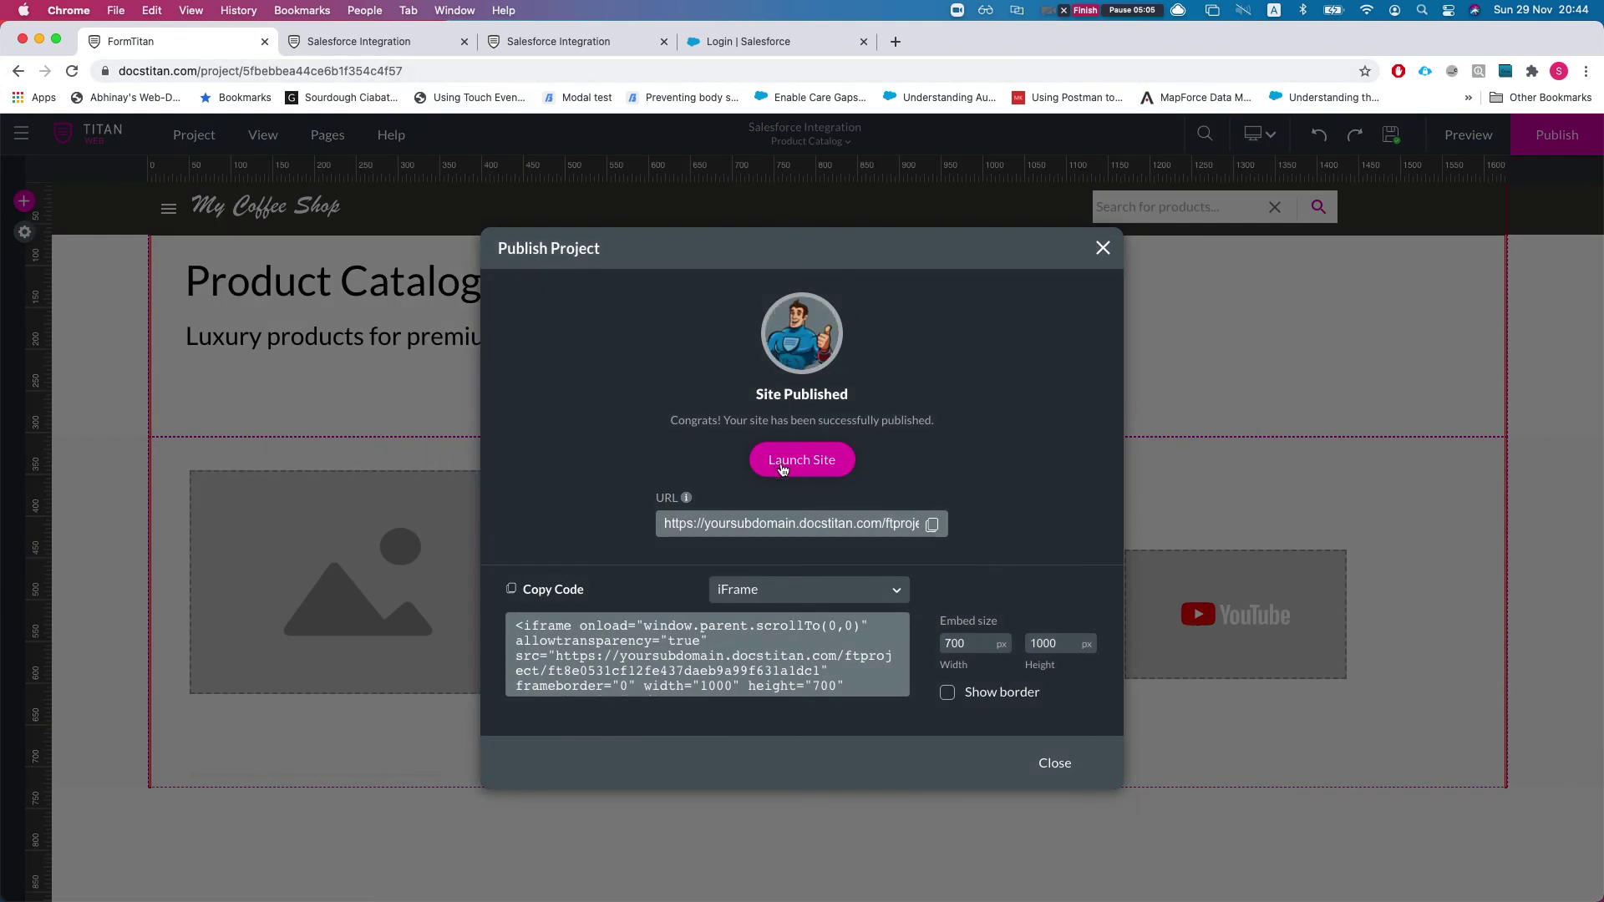
left_click(802, 457)
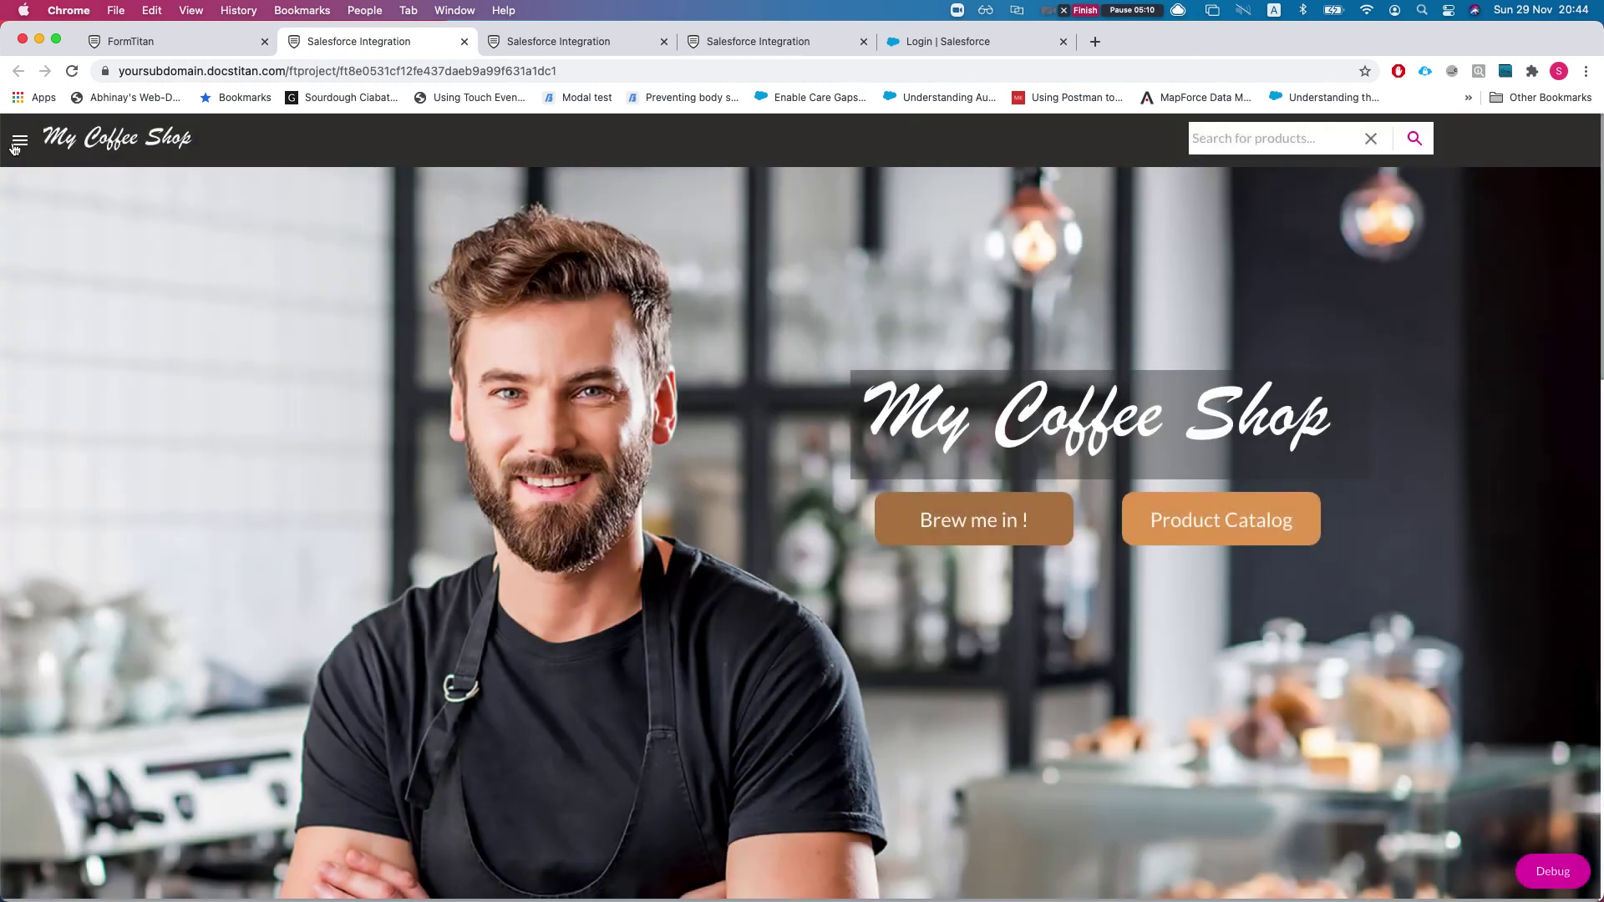
left_click(21, 140)
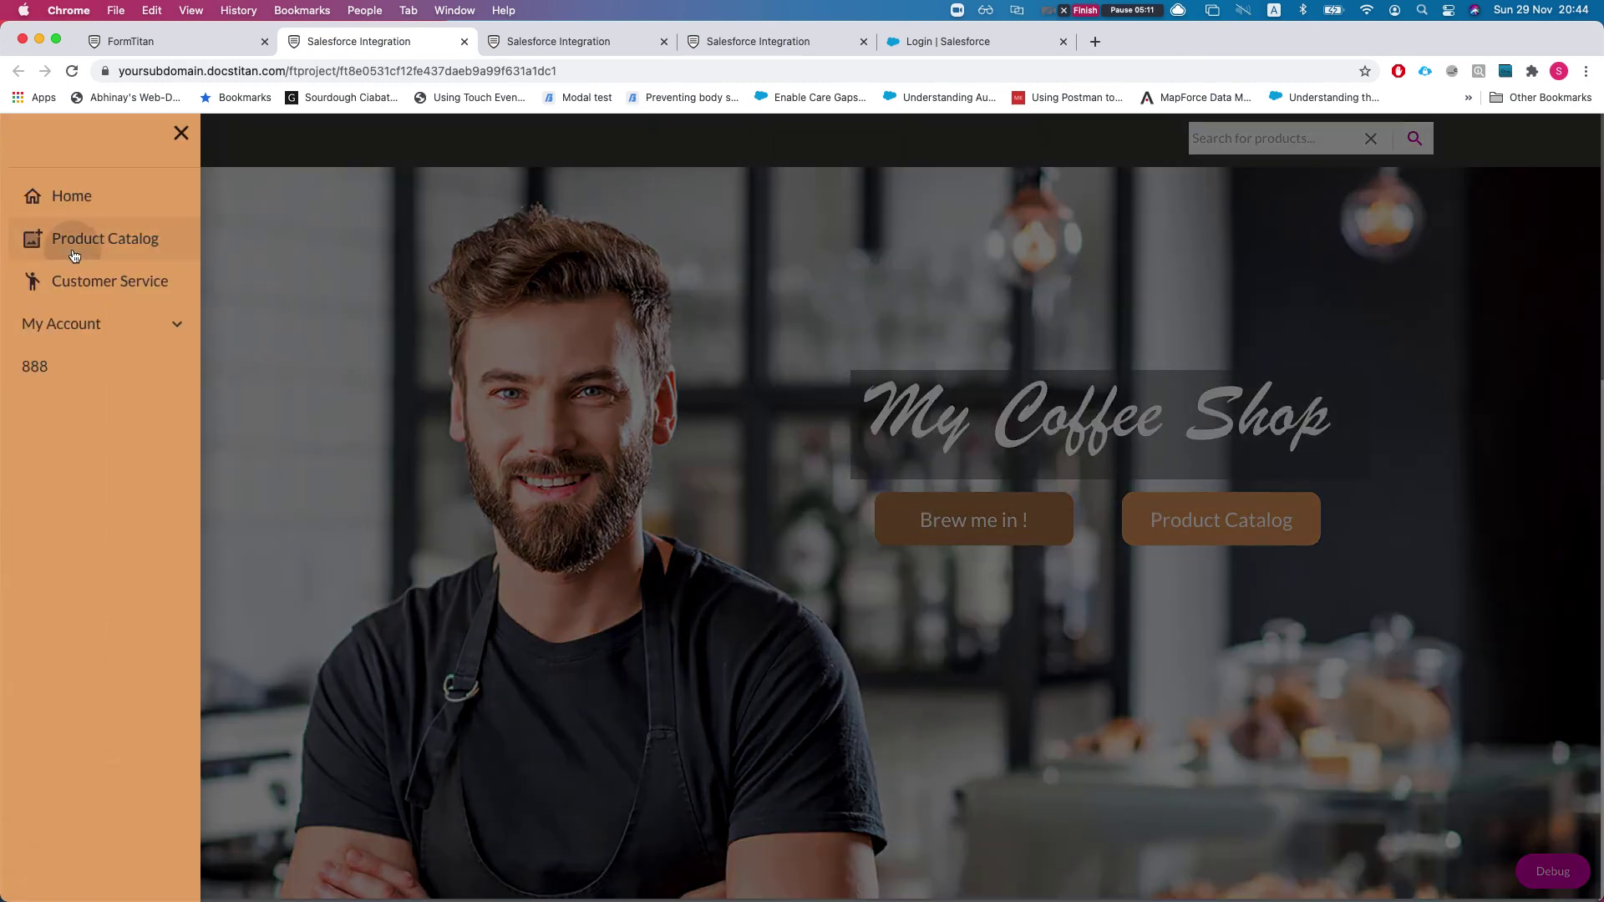
left_click(71, 246)
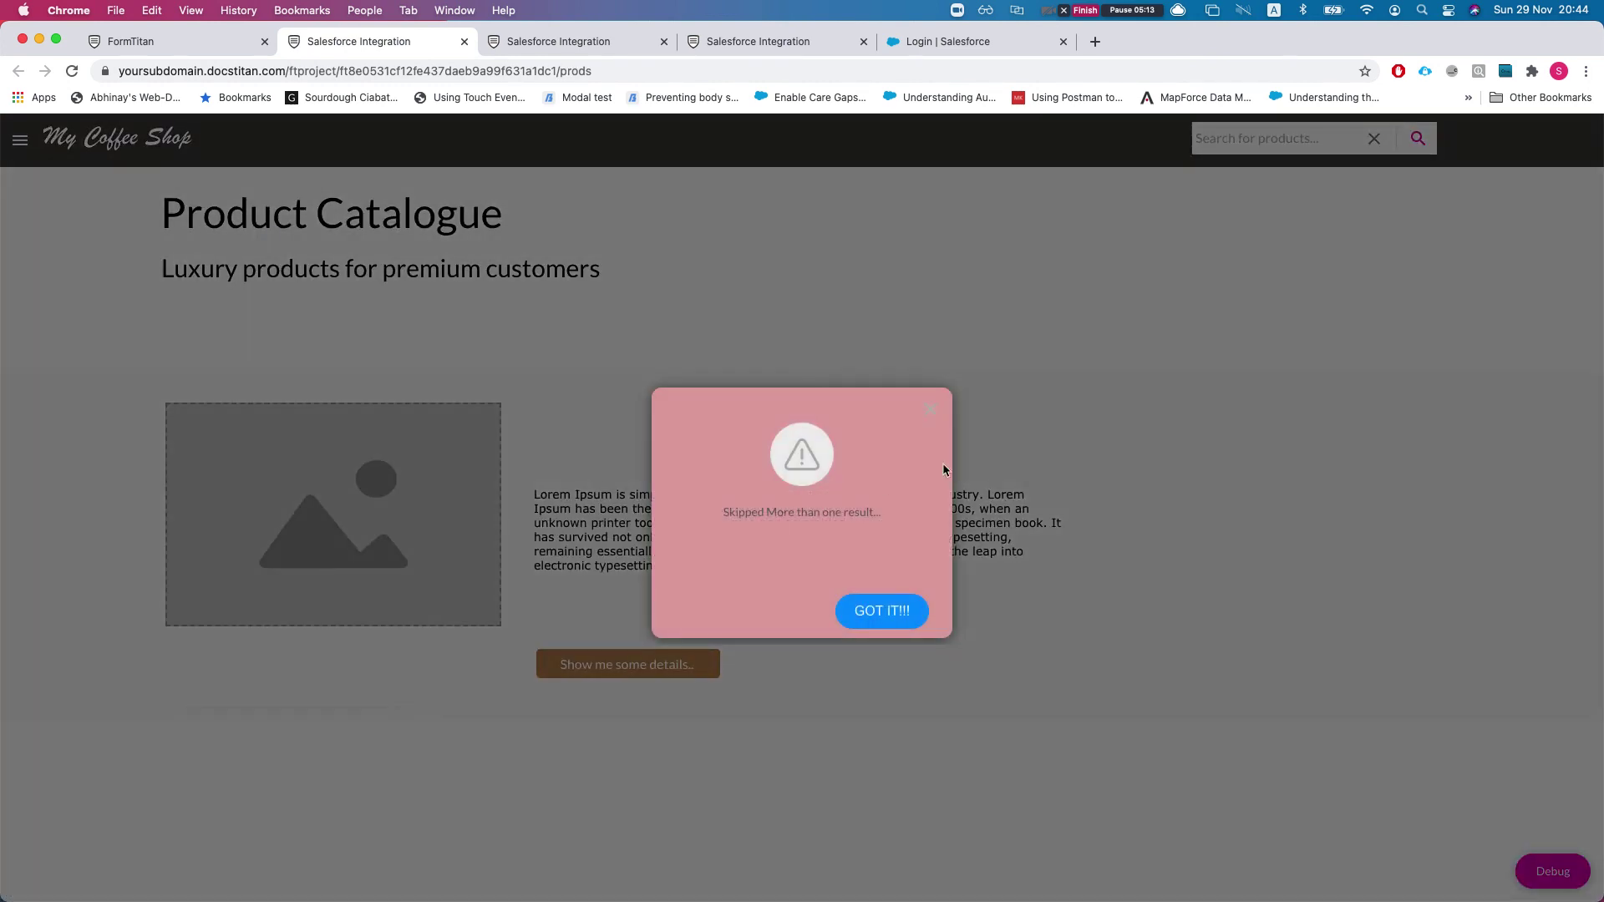